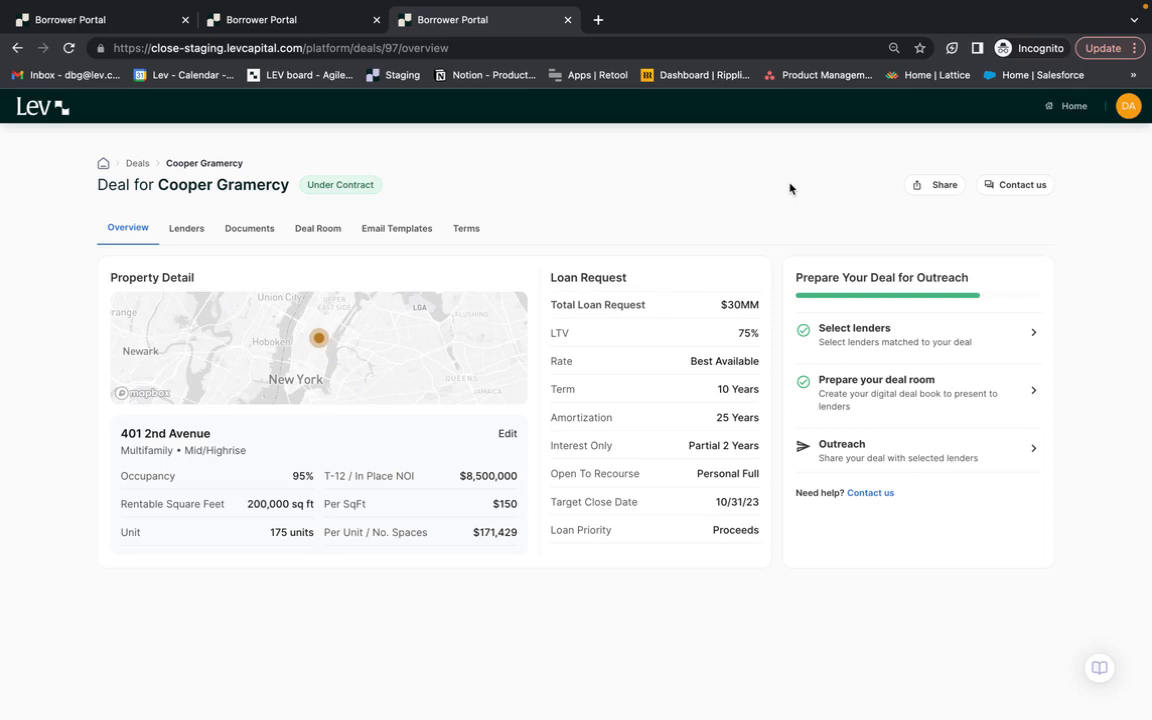
- Open the deal's outreach setup and deselect all lenders
left_click(866, 453)
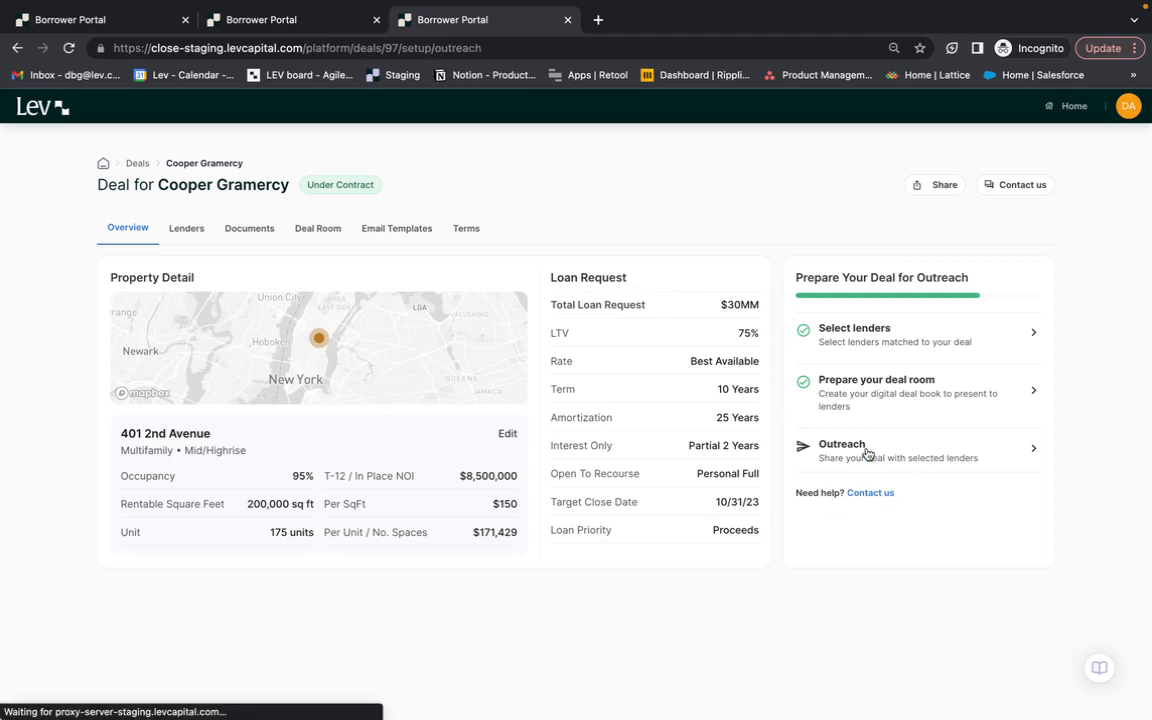
scroll(443, 327, "down", 3)
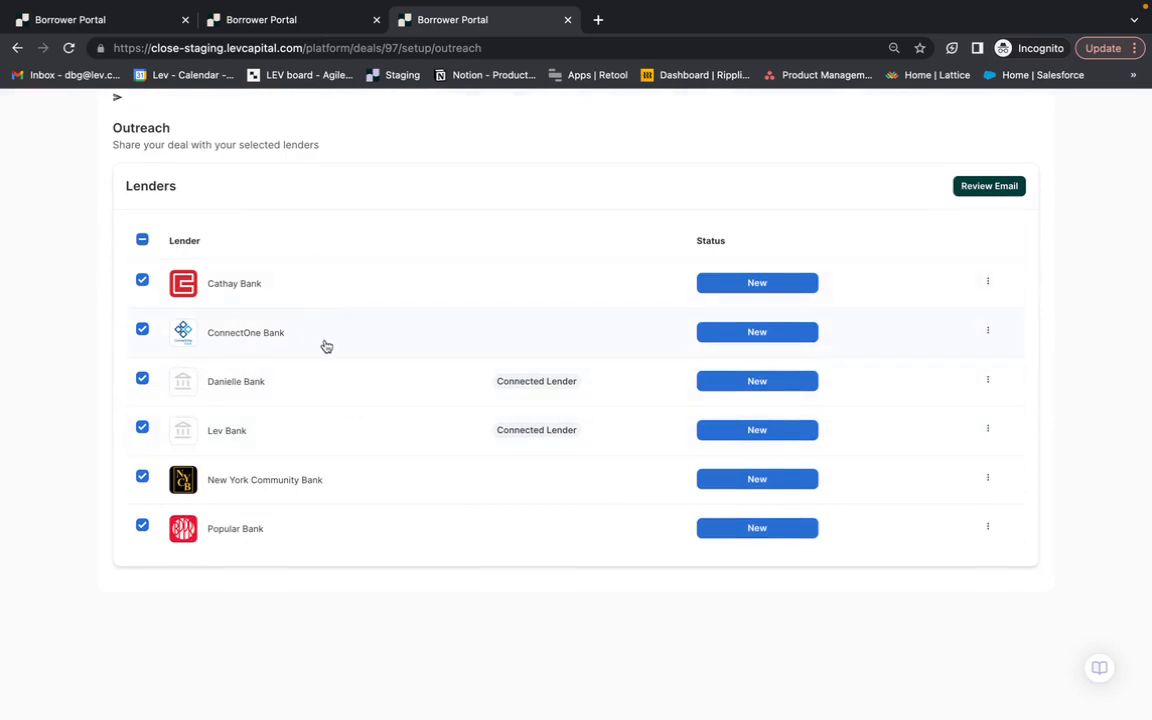
left_click(142, 240)
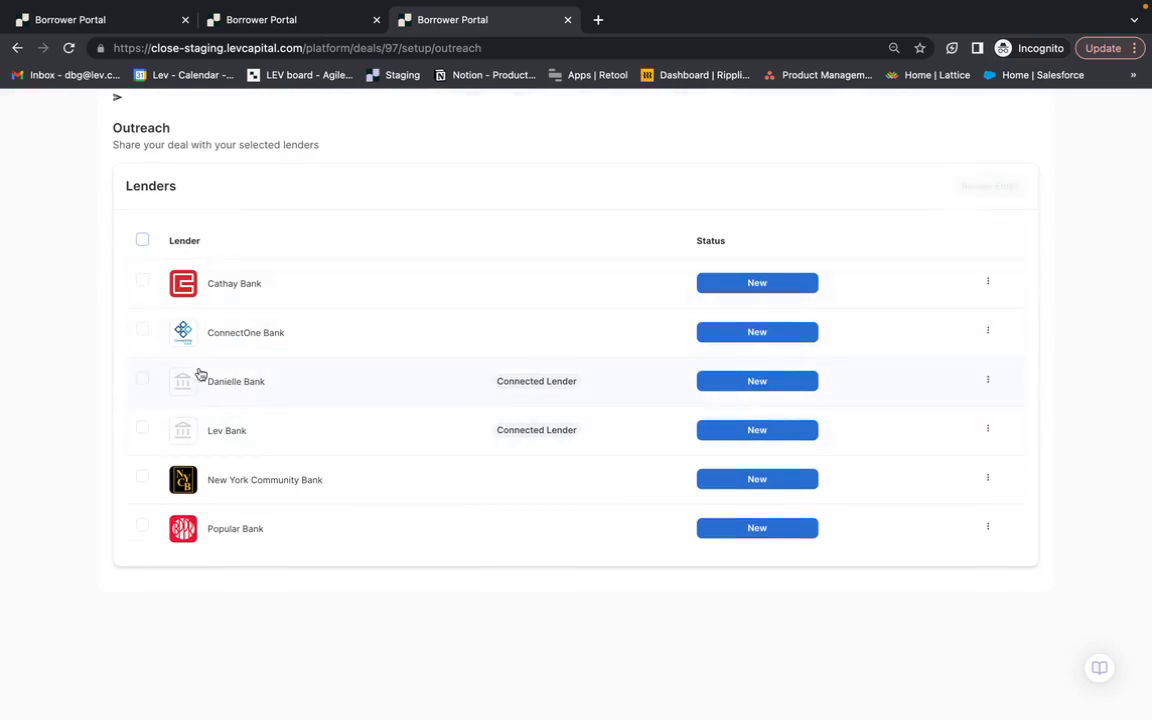
- Review the outreach email for Cathay Bank alone, close it without sending and deselect the lender
left_click(142, 280)
left_click(985, 186)
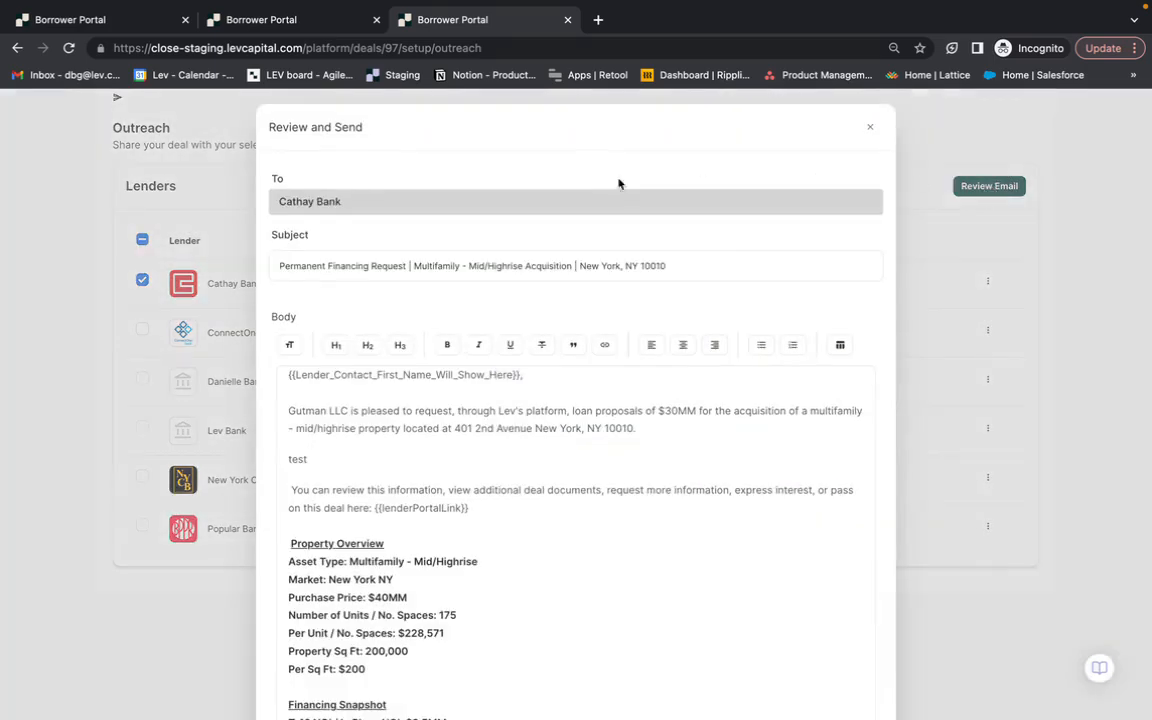
left_click(870, 128)
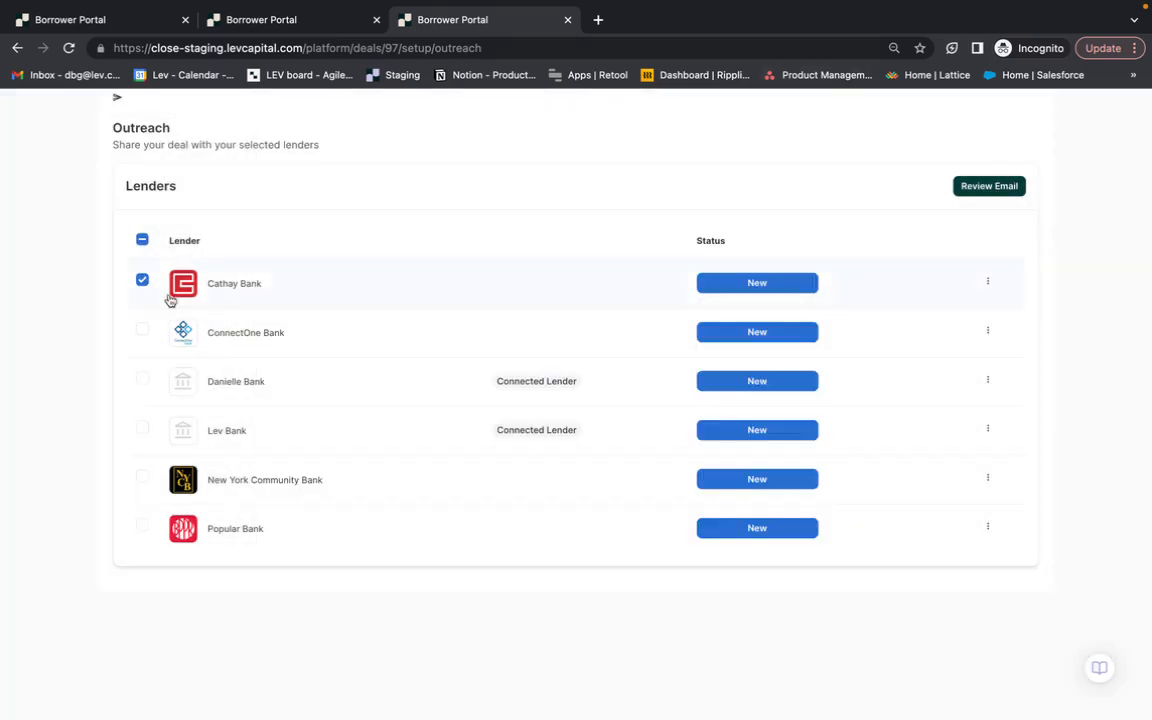
left_click(142, 280)
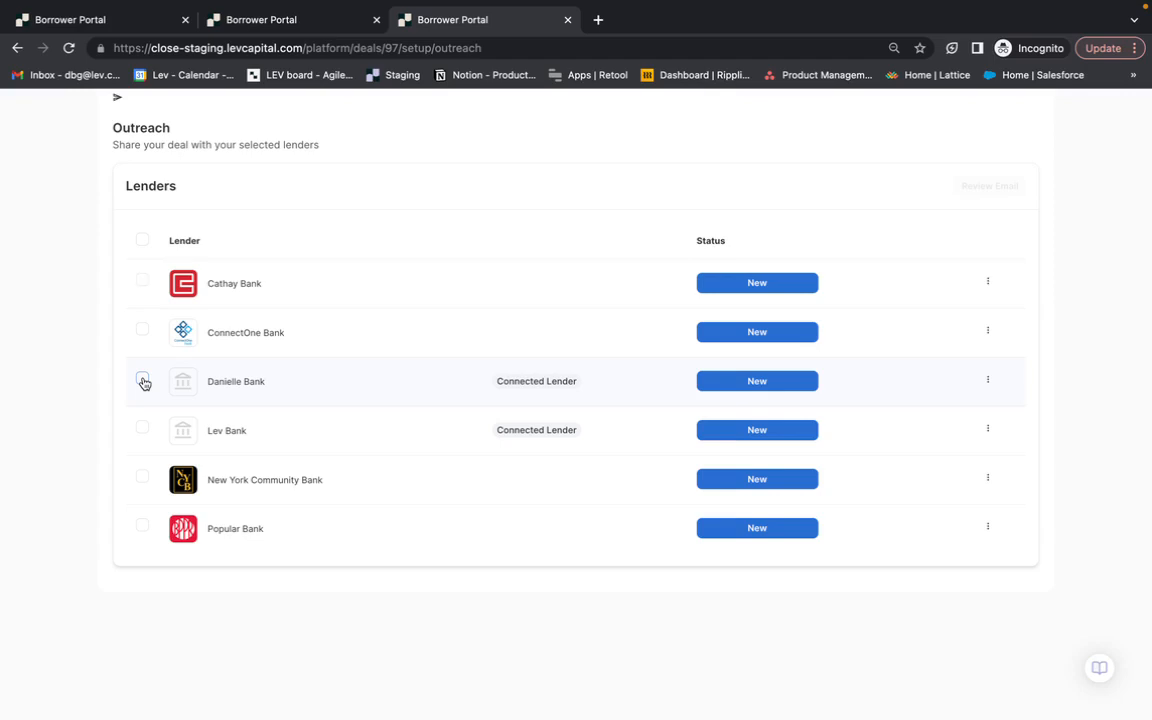
left_click(143, 380)
left_click(143, 332)
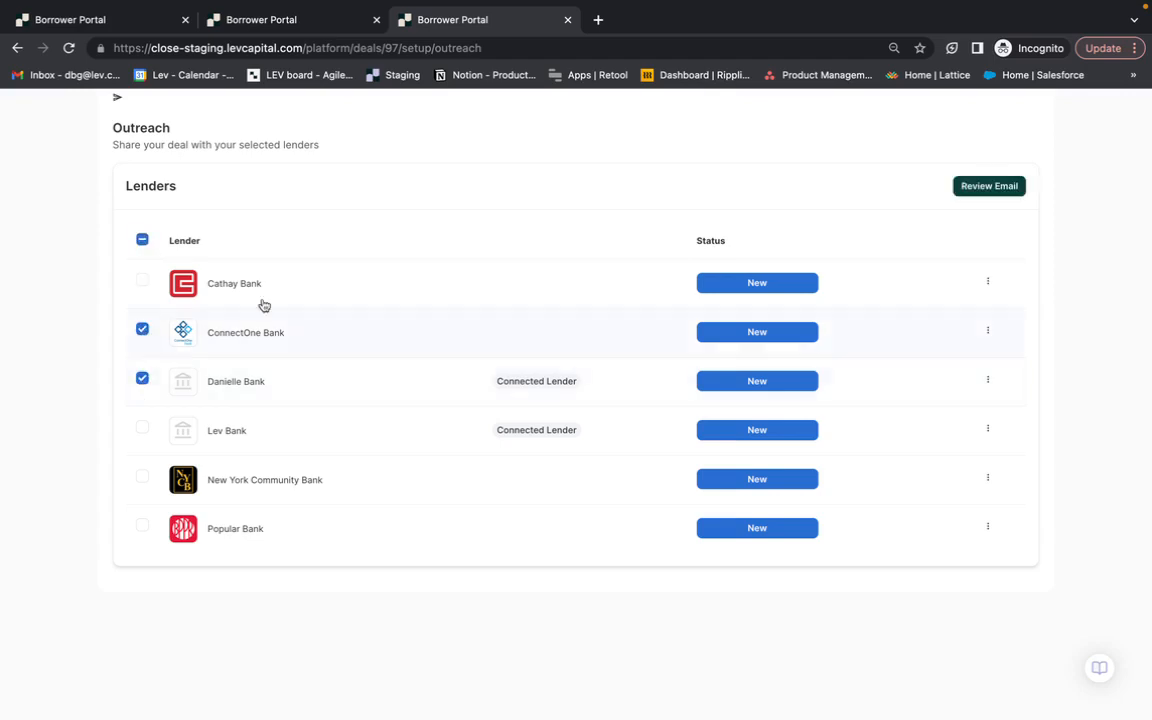
left_click(993, 187)
scroll(640, 300, "down", 2)
scroll(632, 300, "down", 3)
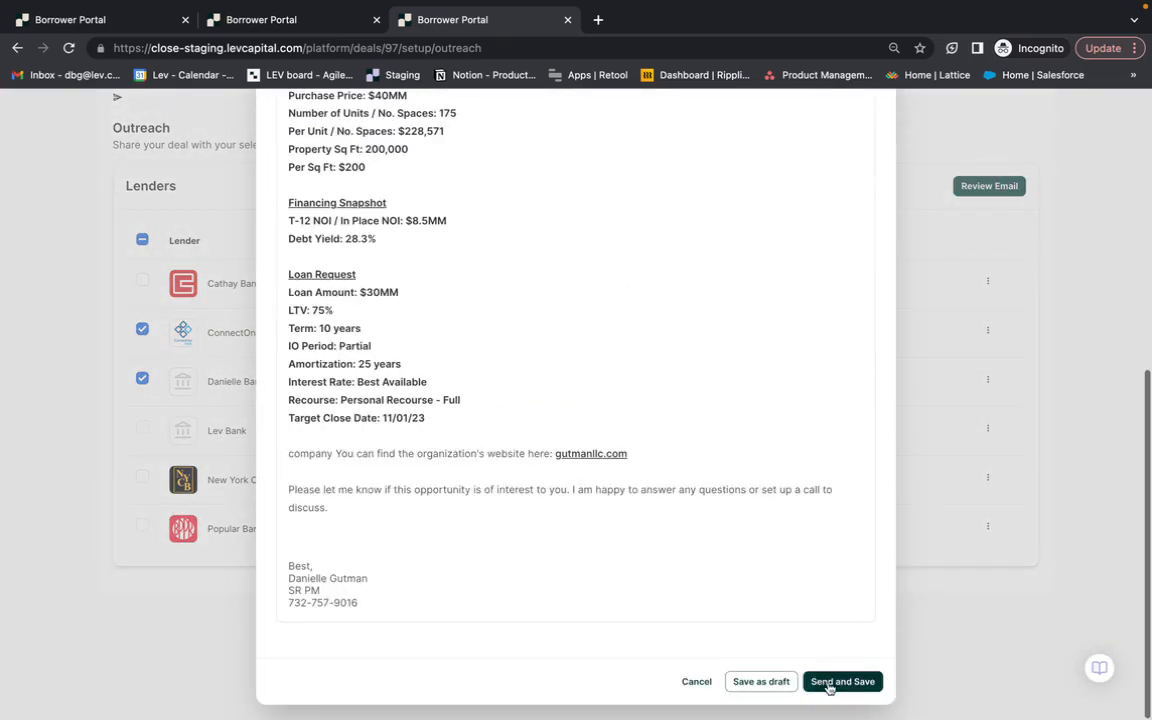
left_click(842, 681)
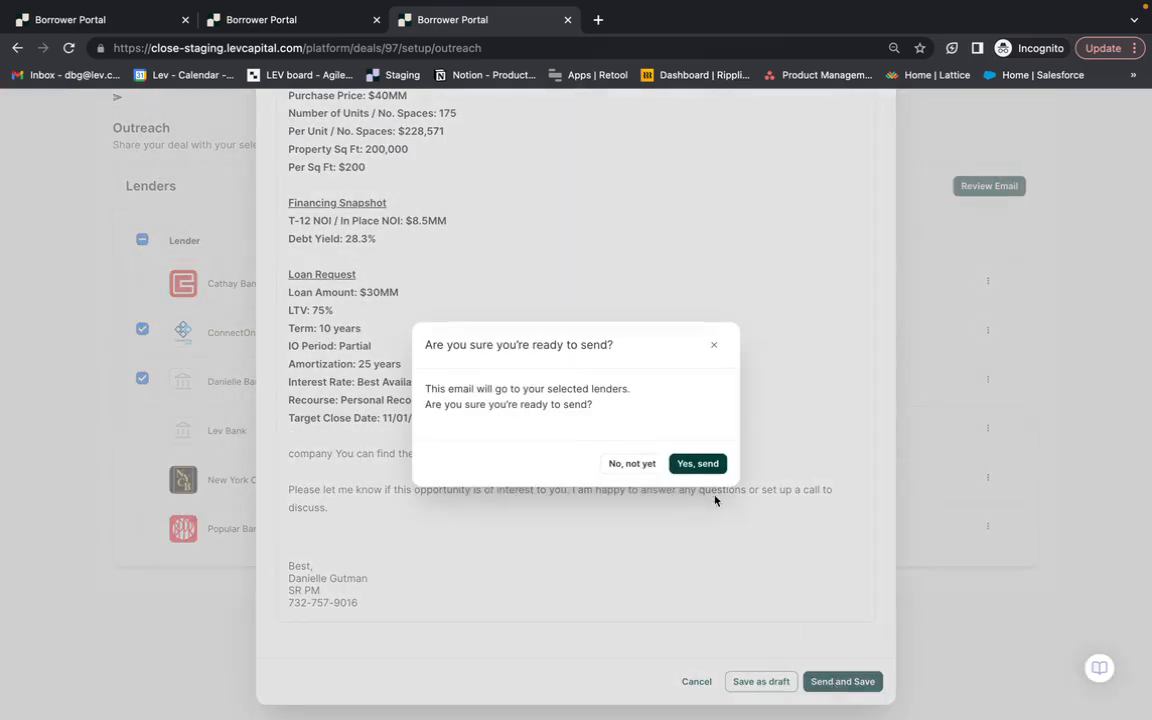
left_click(700, 464)
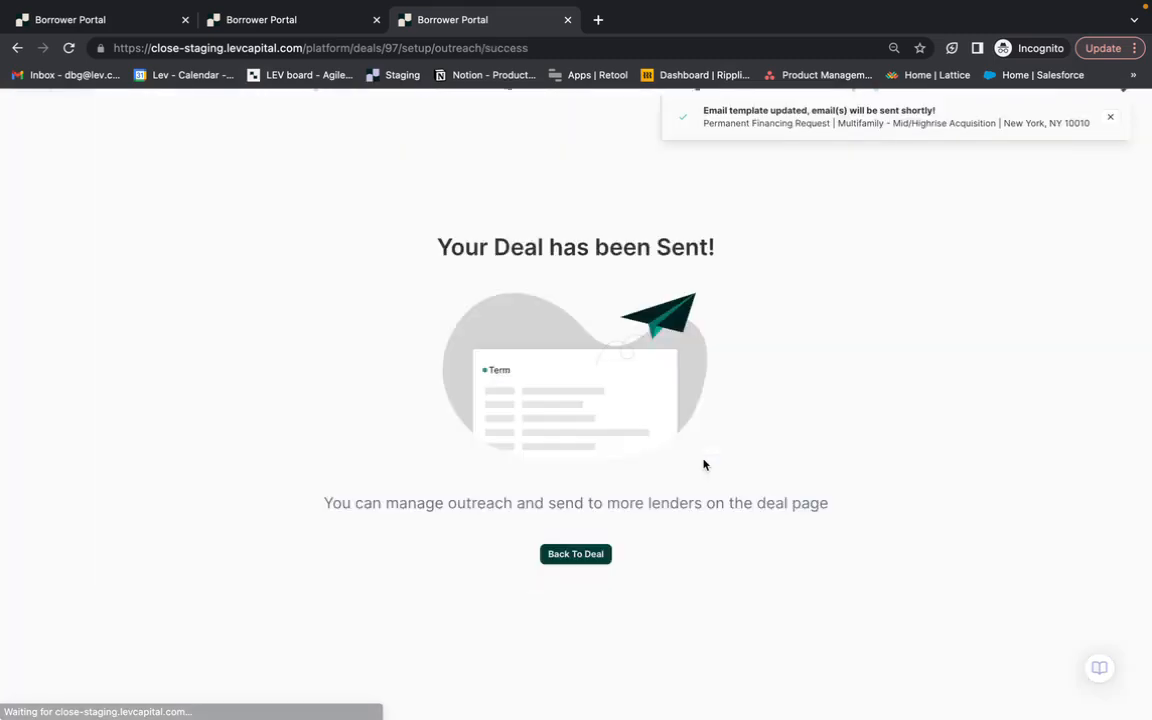
- Return to the deal and start a message to Lev Bank using the Connected Lender Outreach template
left_click(551, 558)
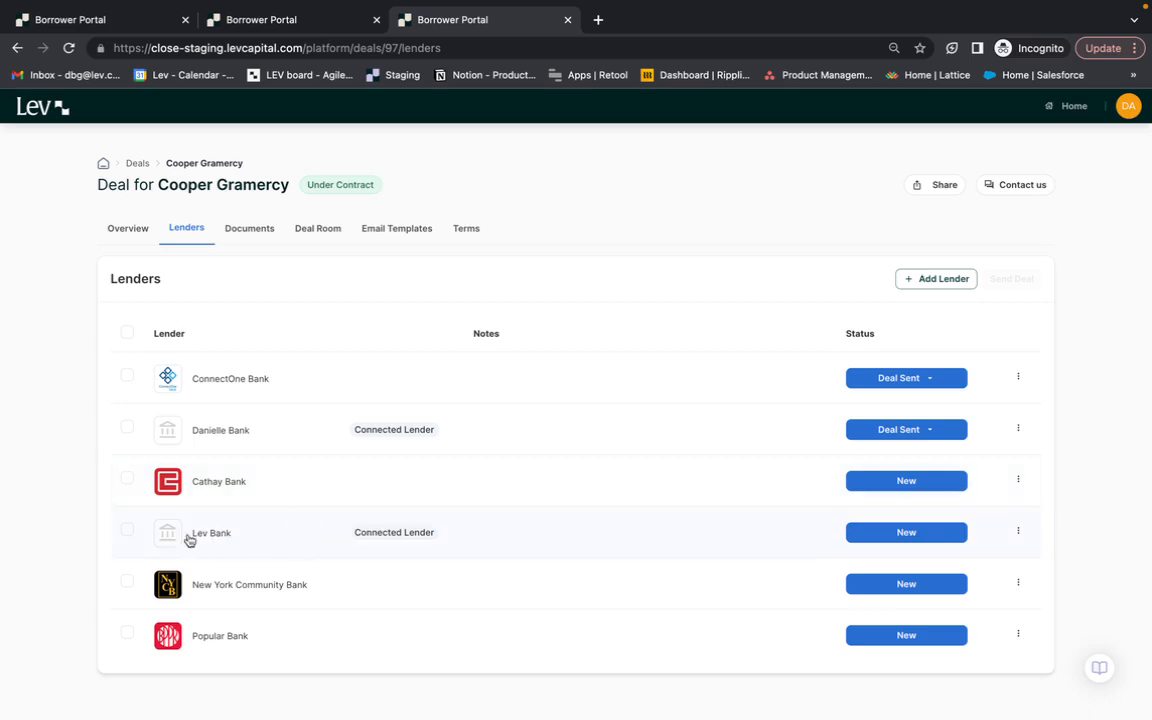
left_click(127, 529)
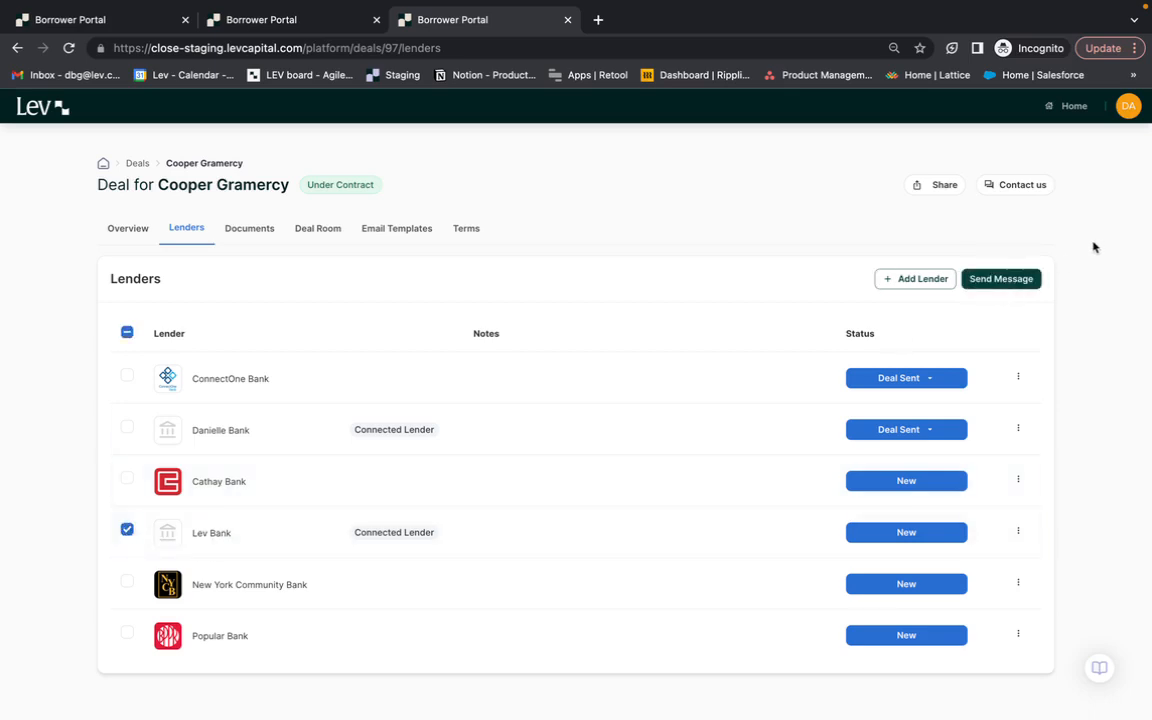
left_click(1000, 280)
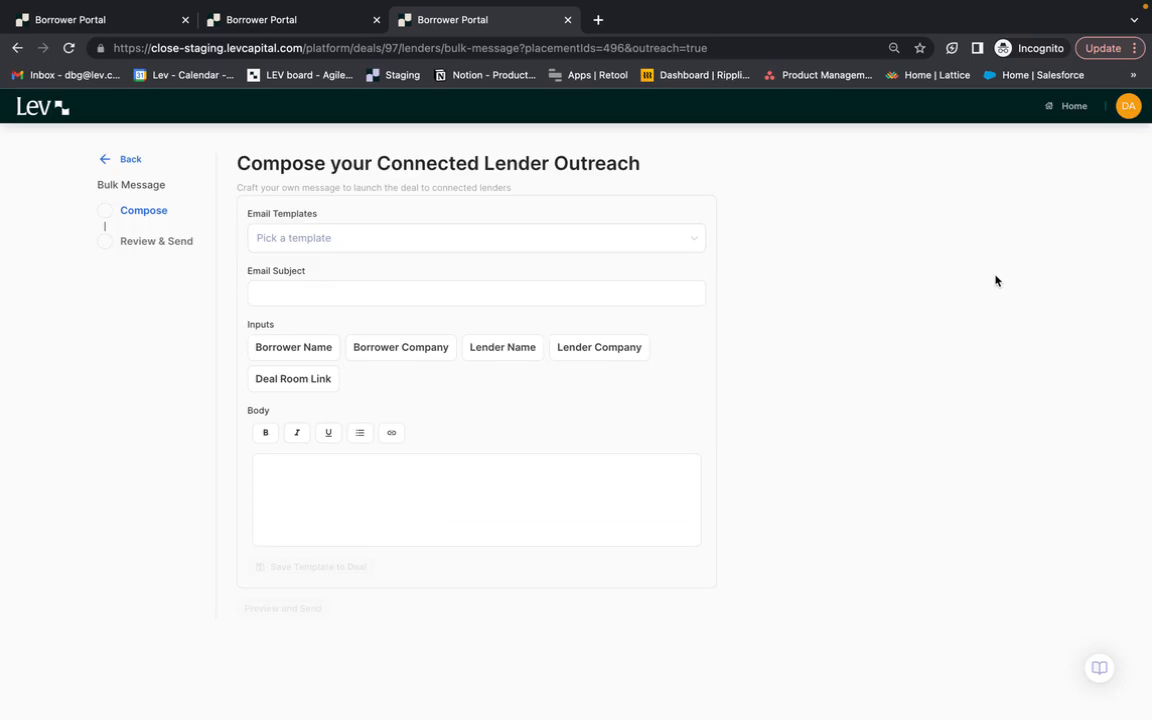
left_click(668, 240)
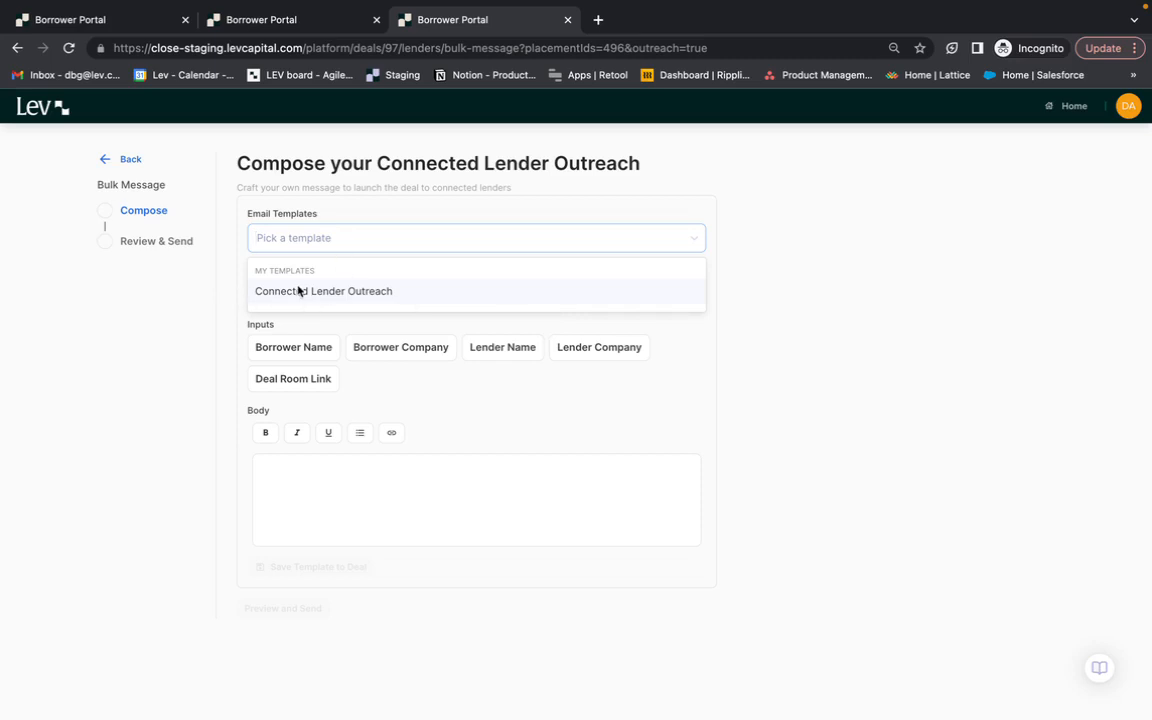
left_click(523, 293)
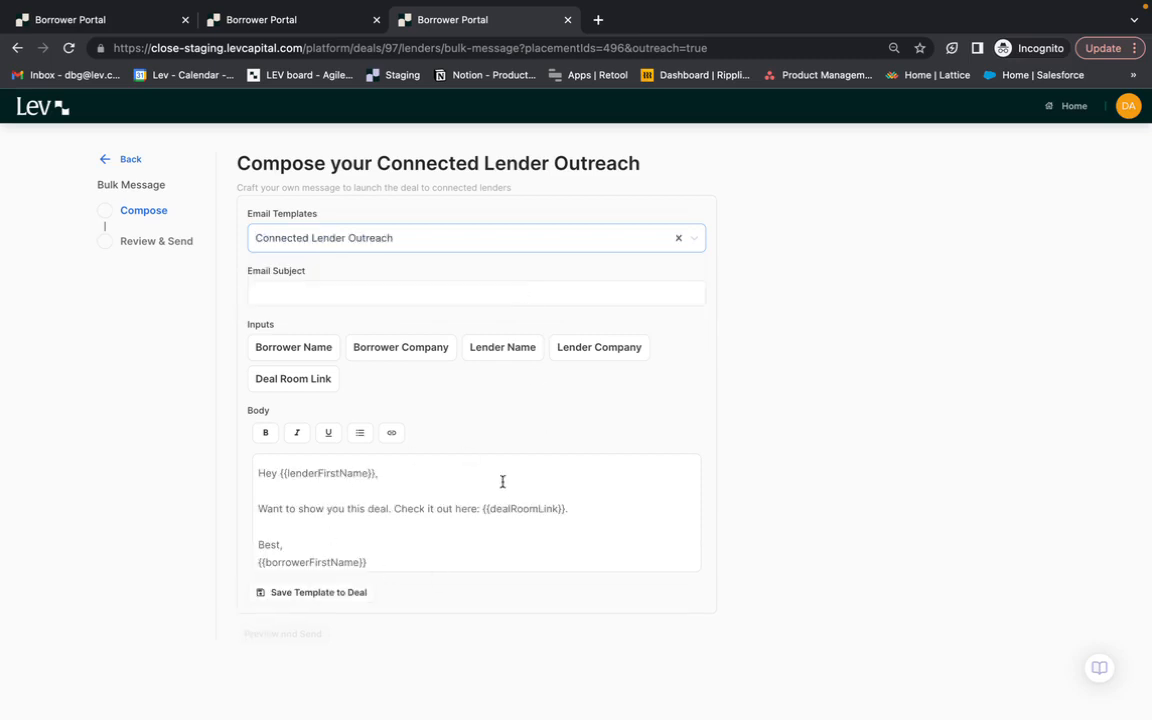
- Set the email subject to "Cooper Gramercy Check it Out"
left_click(293, 291)
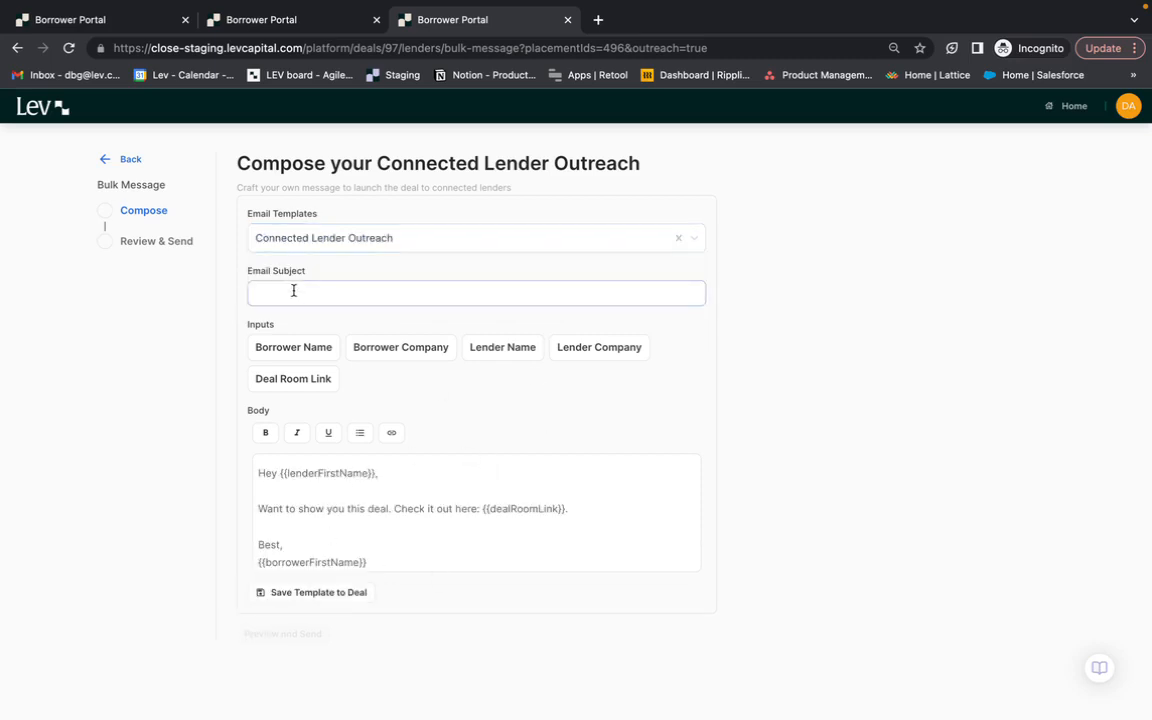
type("Cooper ")
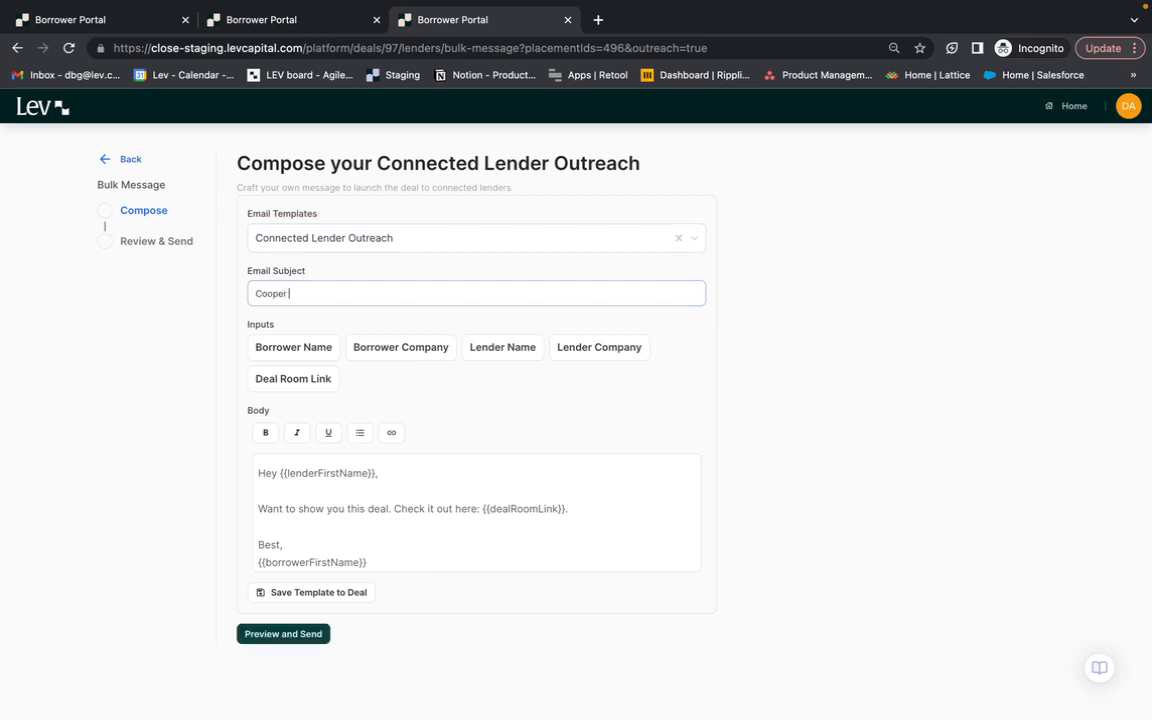
type("Gramercy Check it Out")
- Add "This building is great!" after the deal room link sentence in the message body
left_click(291, 475)
left_click_drag(281, 474, 396, 473)
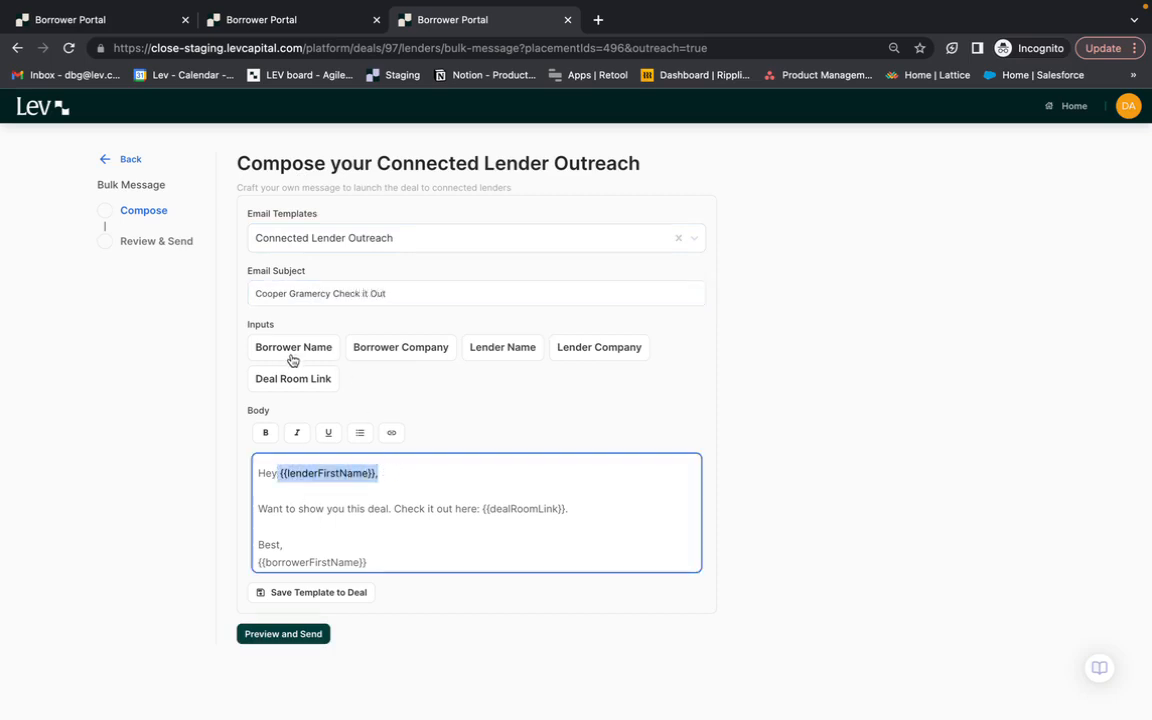
left_click(375, 476)
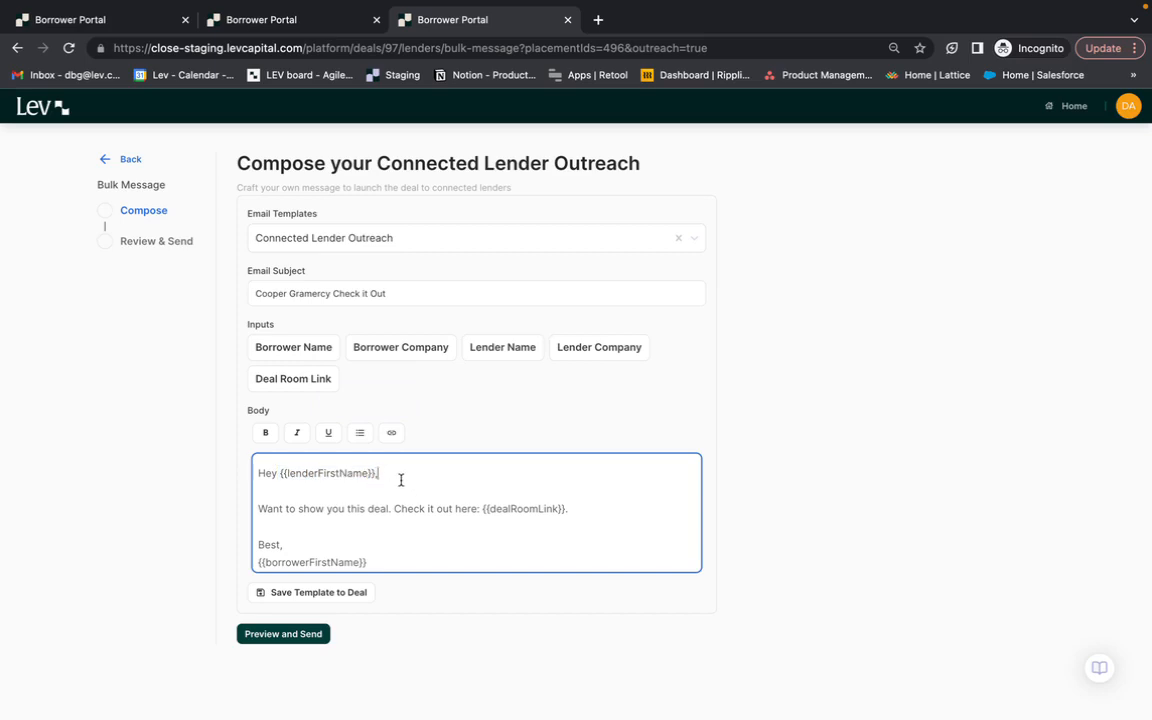
left_click_drag(399, 477, 288, 475)
left_click(269, 494)
left_click(404, 524)
left_click(621, 500)
type("This building is great!")
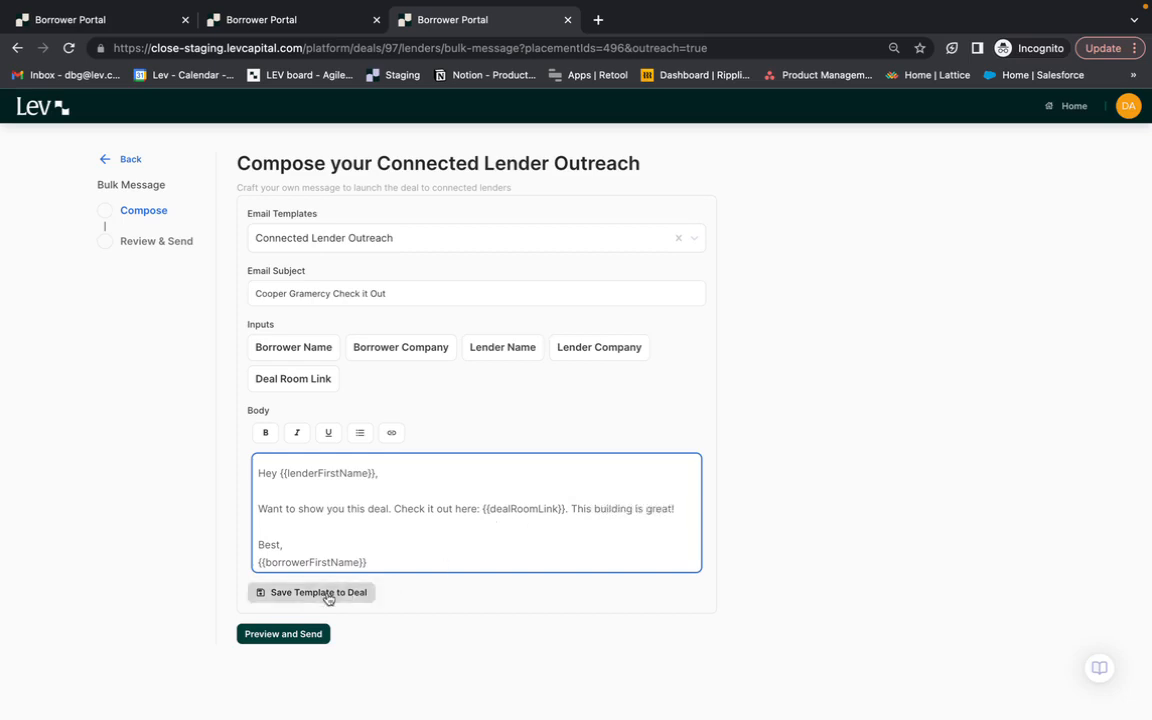
- Save the message as a deal template named "Connected Lender Outreach CG"
left_click(330, 594)
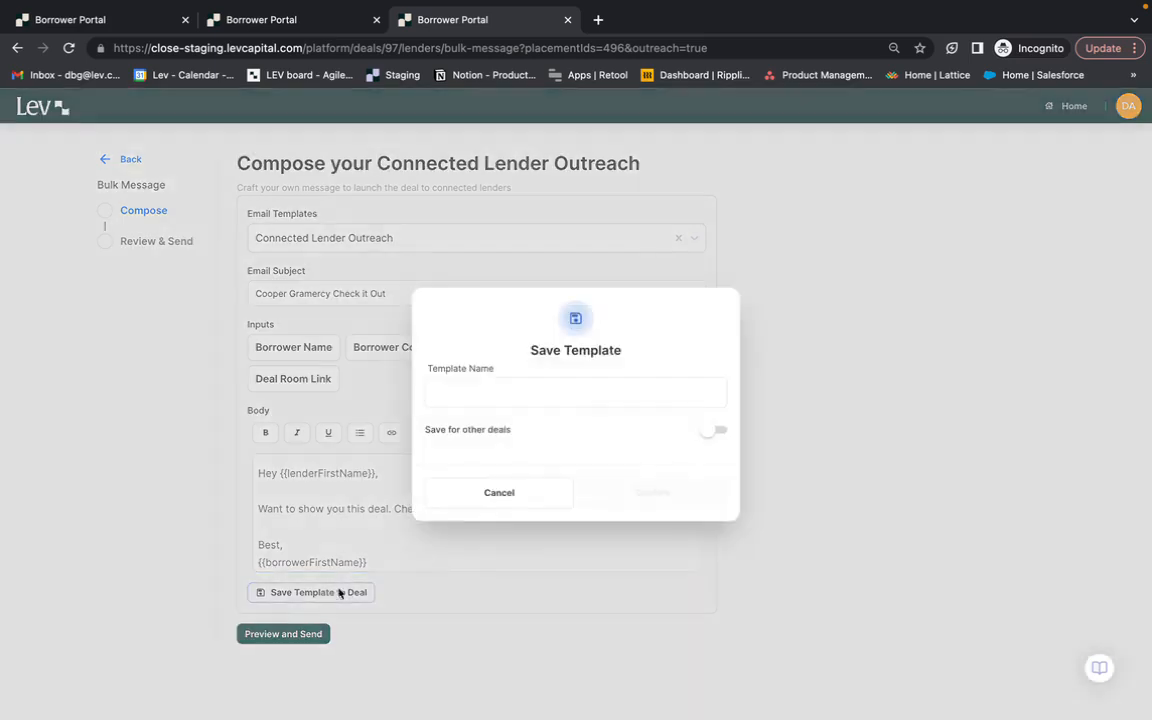
left_click(478, 389)
type("Con")
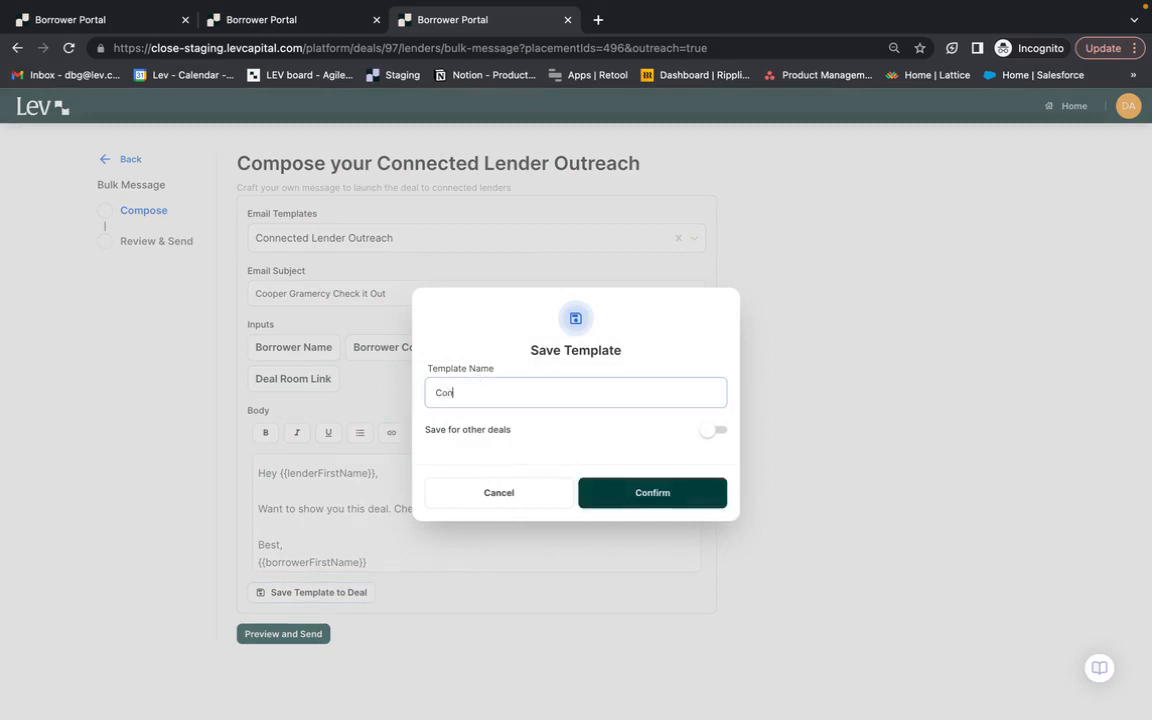
type("nected Lender Outreach CG")
left_click(657, 499)
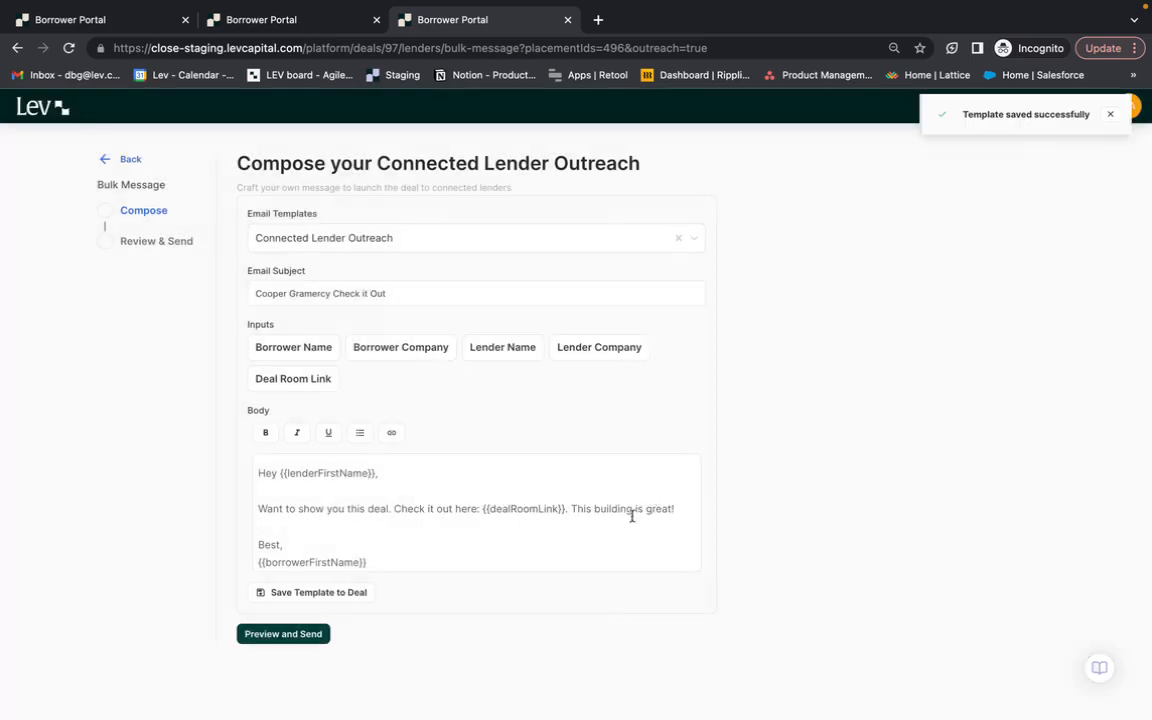
left_click(287, 635)
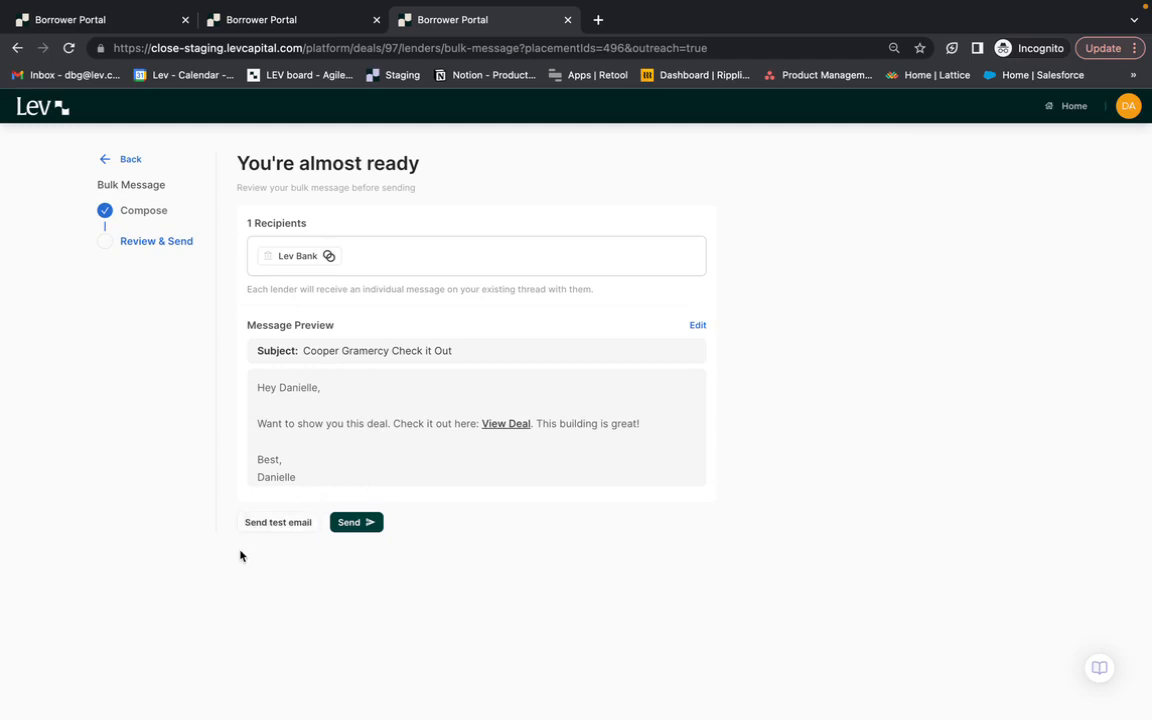
left_click(352, 523)
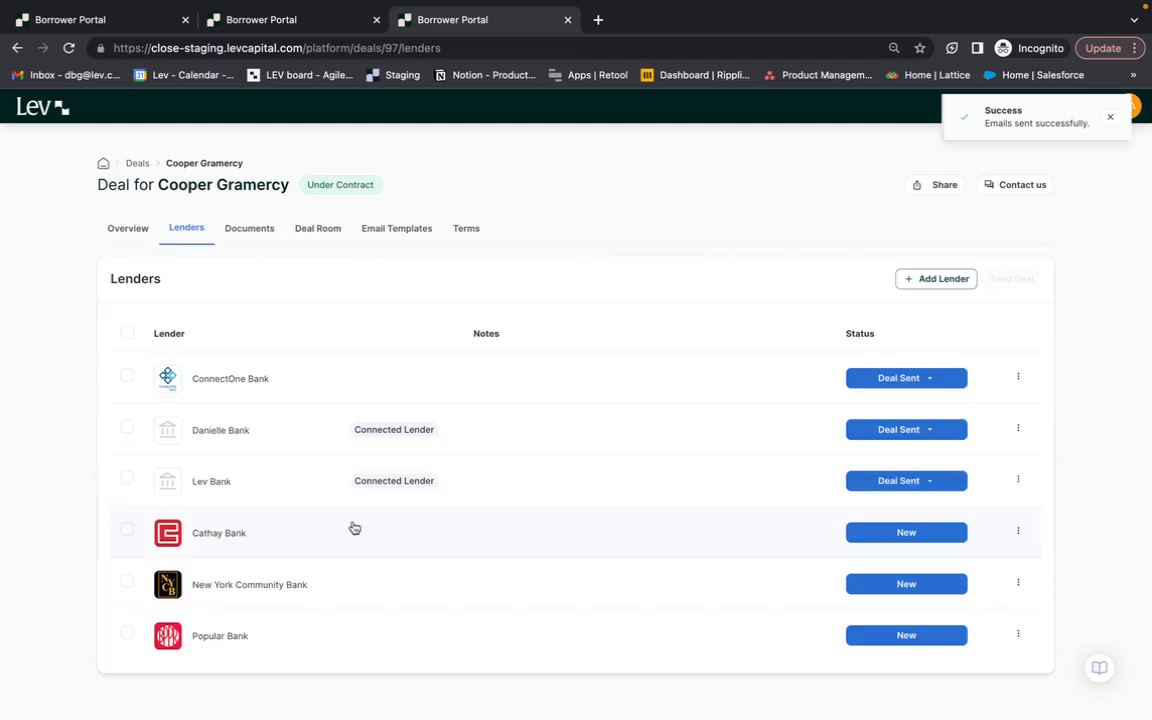
left_click(290, 491)
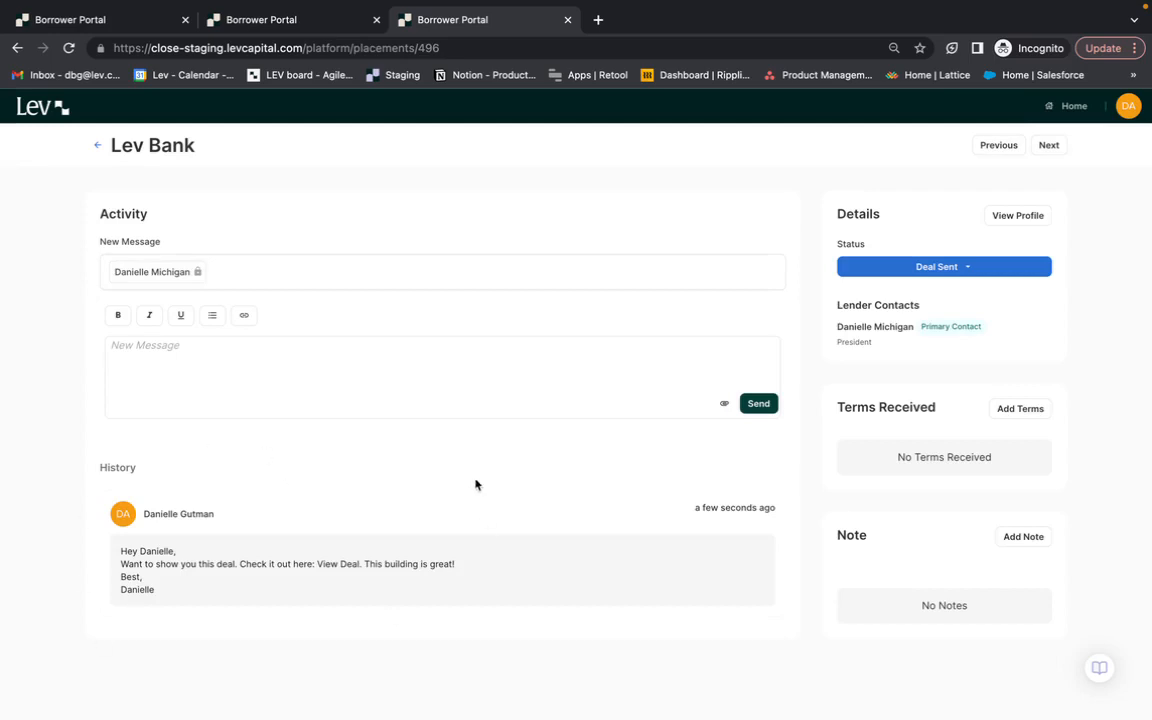
left_click(1000, 146)
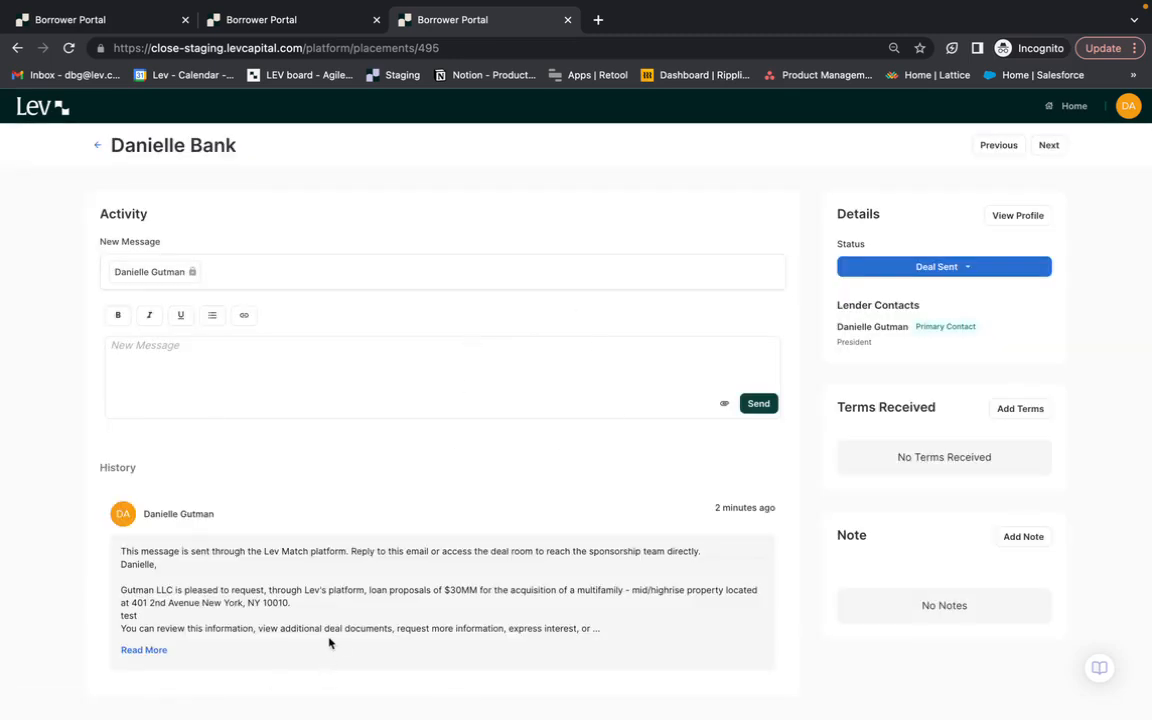
left_click(97, 145)
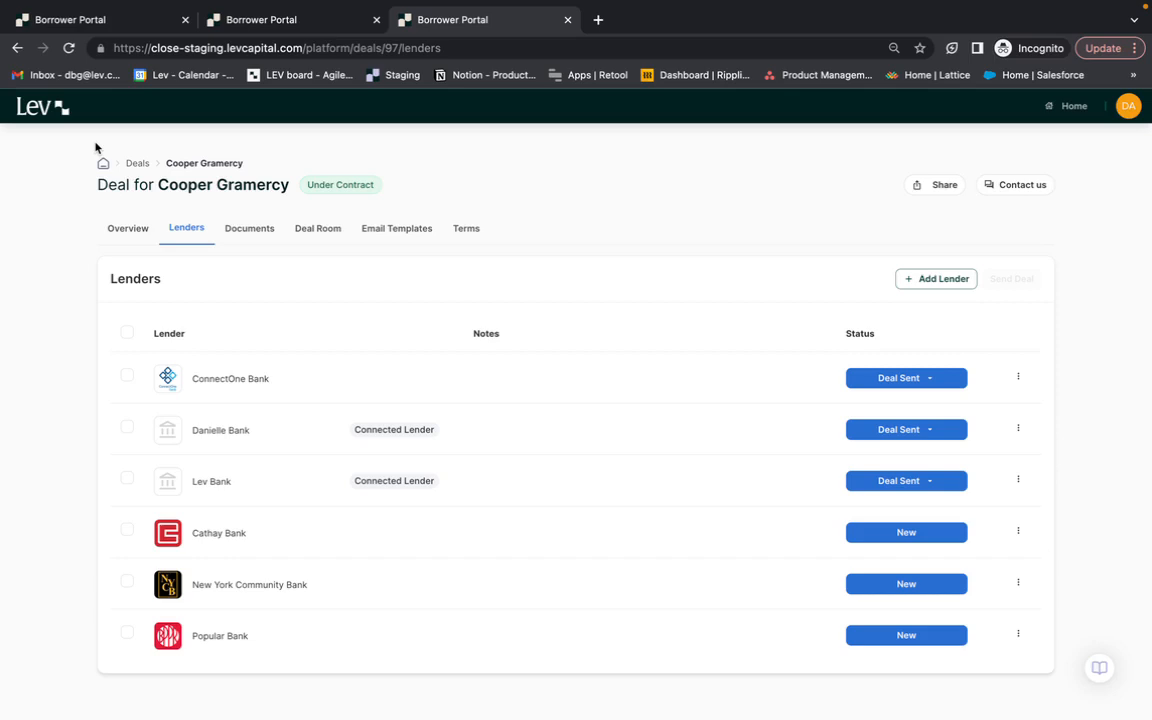
- Preview the Send Deal email for Cathay Bank from the lender list, close it unsent and clear the selection
left_click(127, 535)
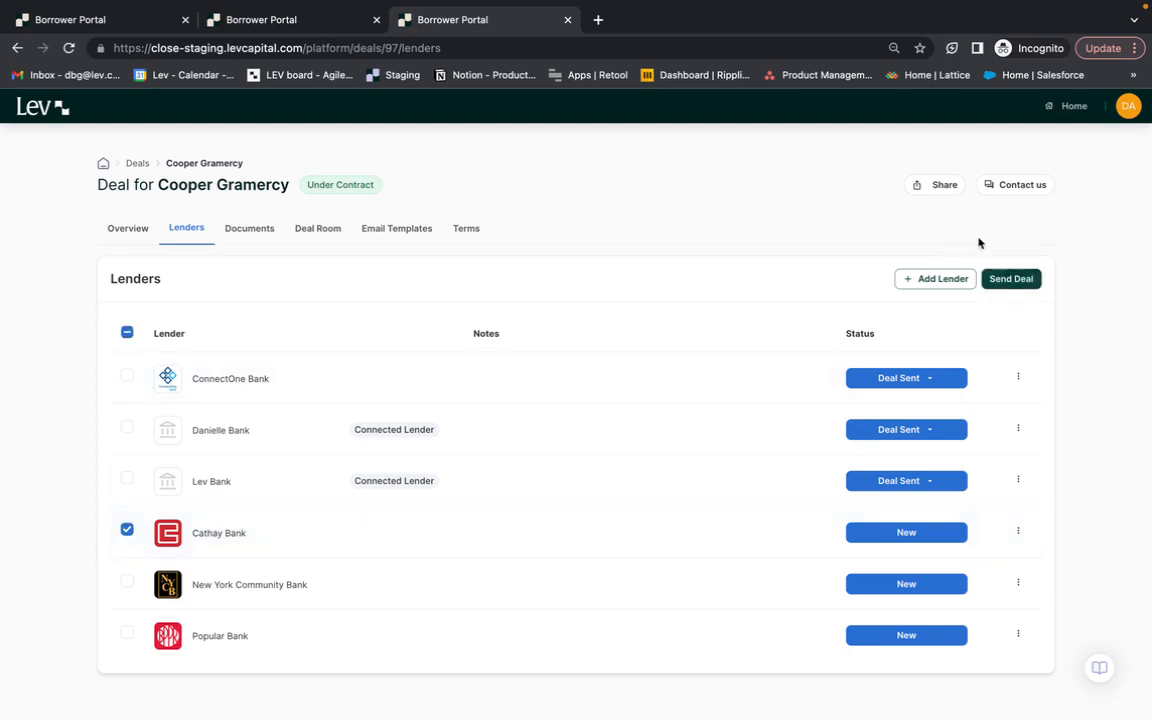
left_click(1008, 278)
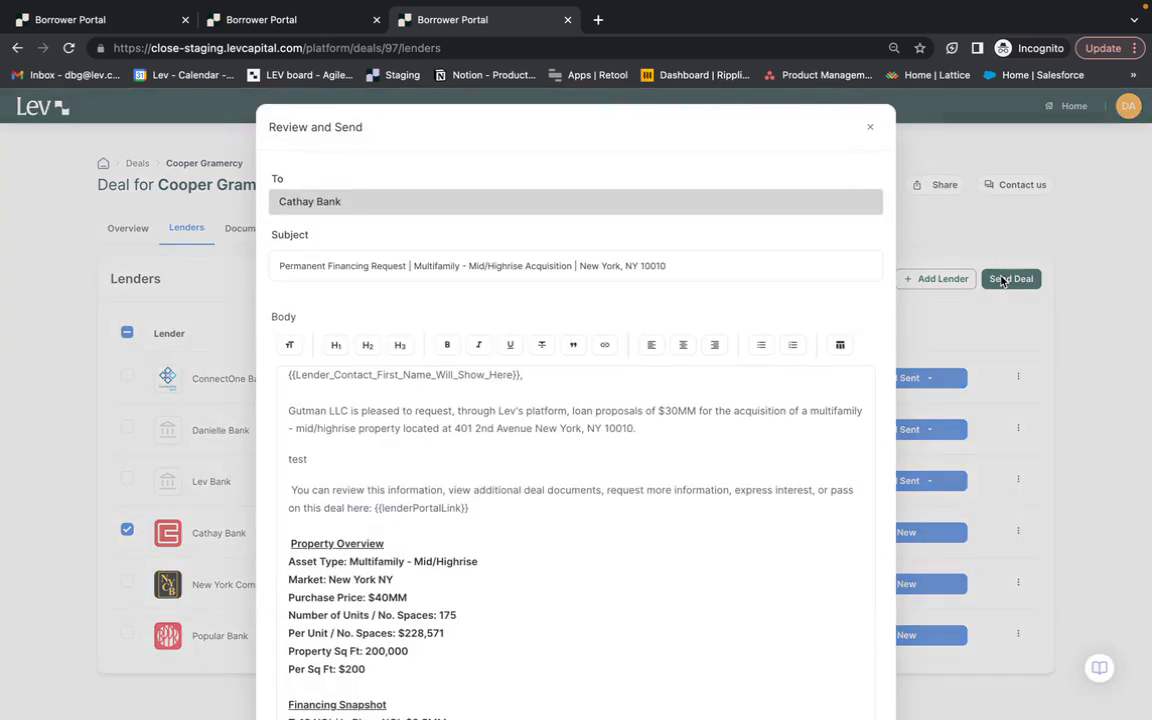
left_click(870, 127)
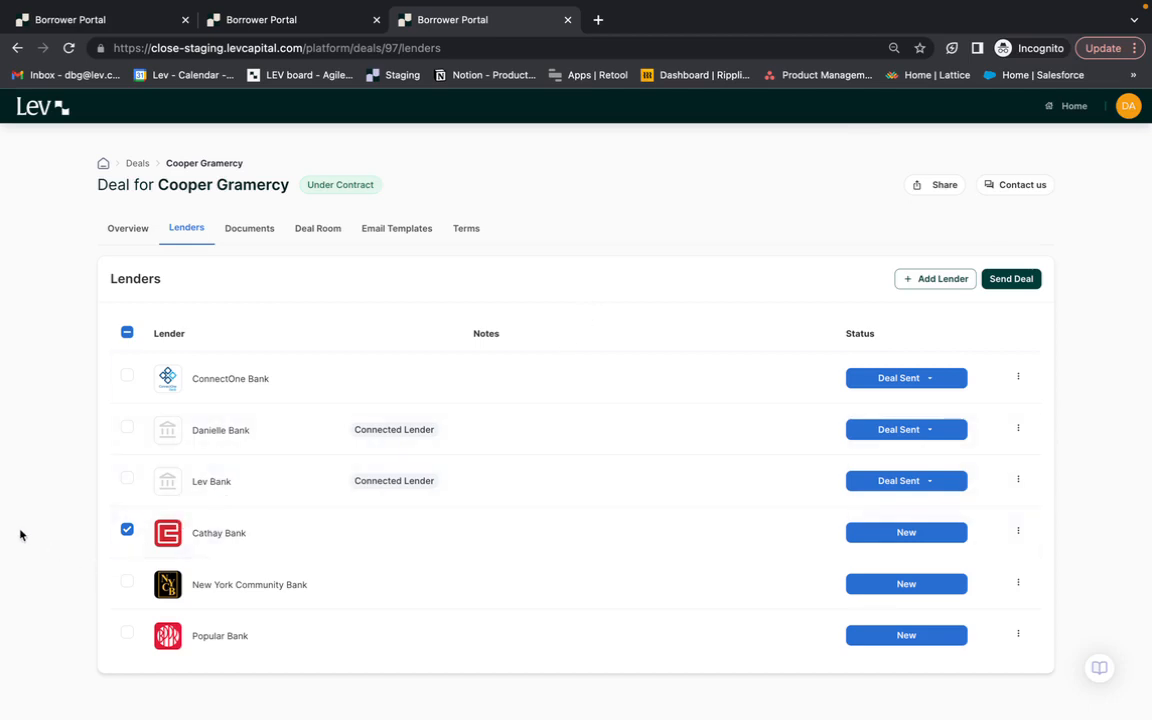
left_click(126, 478)
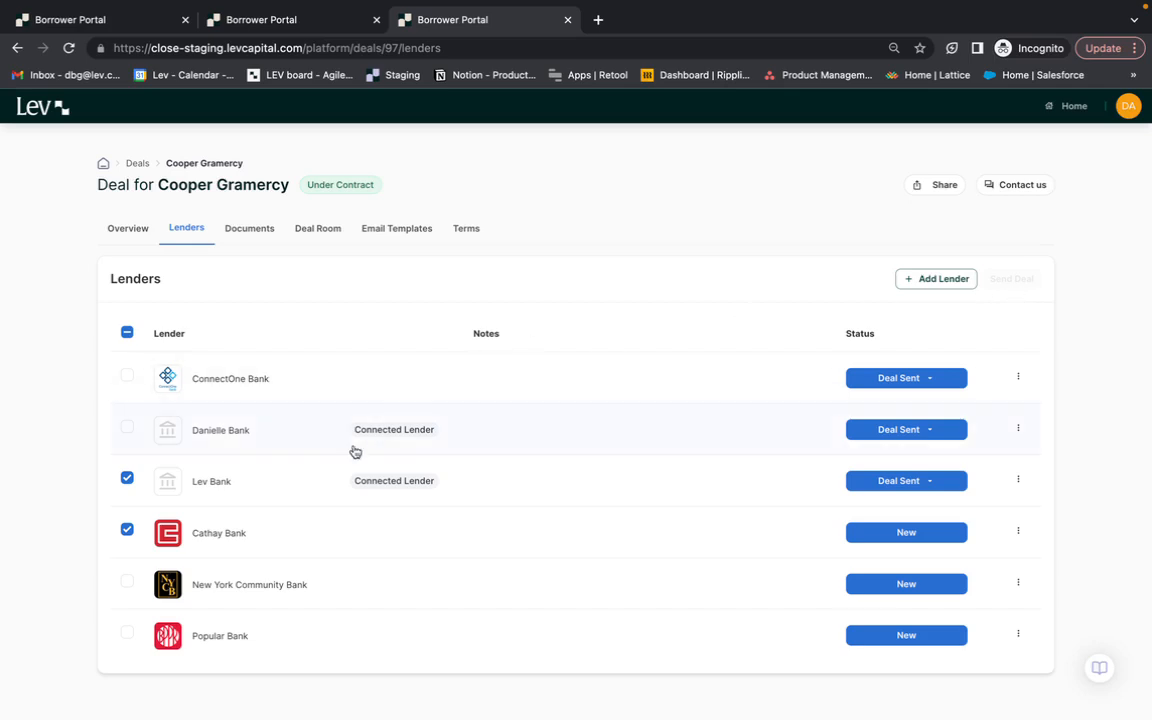
- Select ConnectOne Bank and Danielle Bank in the lender list and start a bulk message to them
left_click(123, 375)
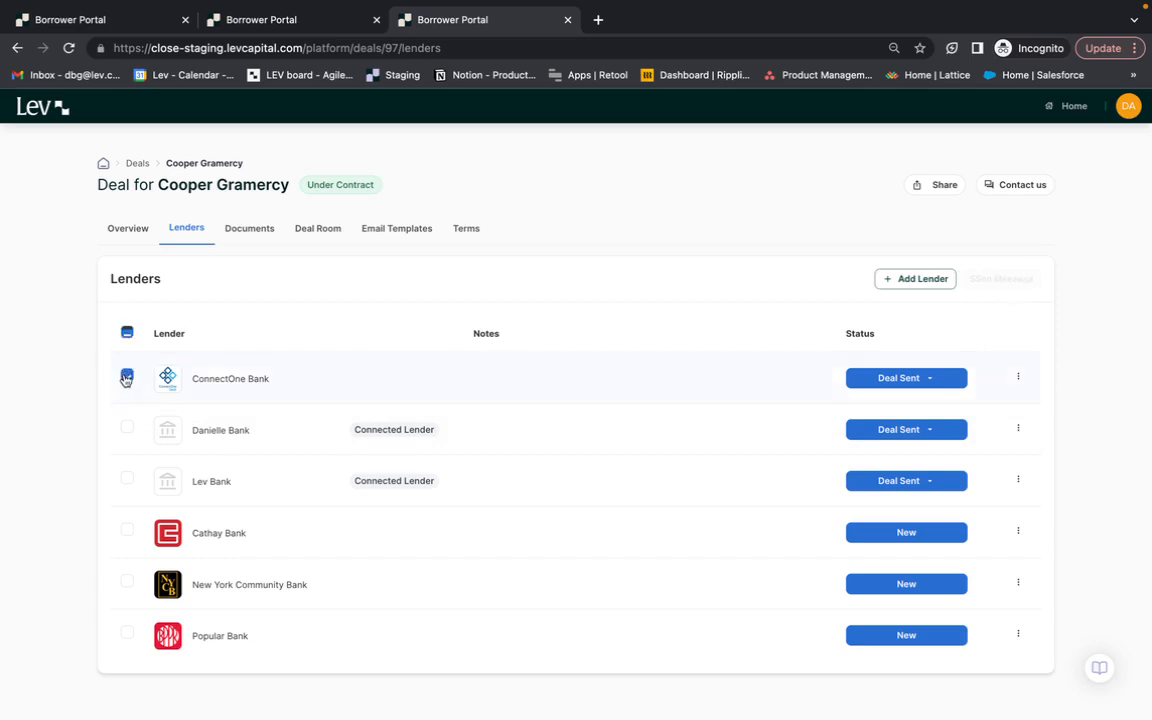
left_click(127, 428)
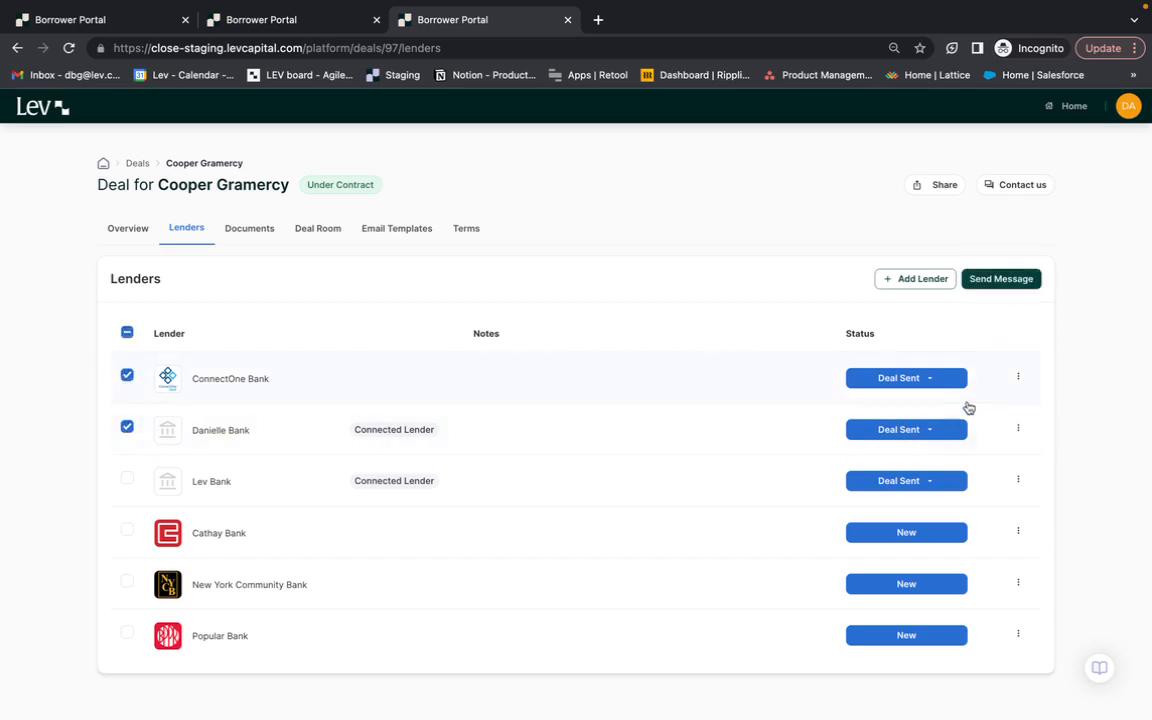
left_click(1003, 277)
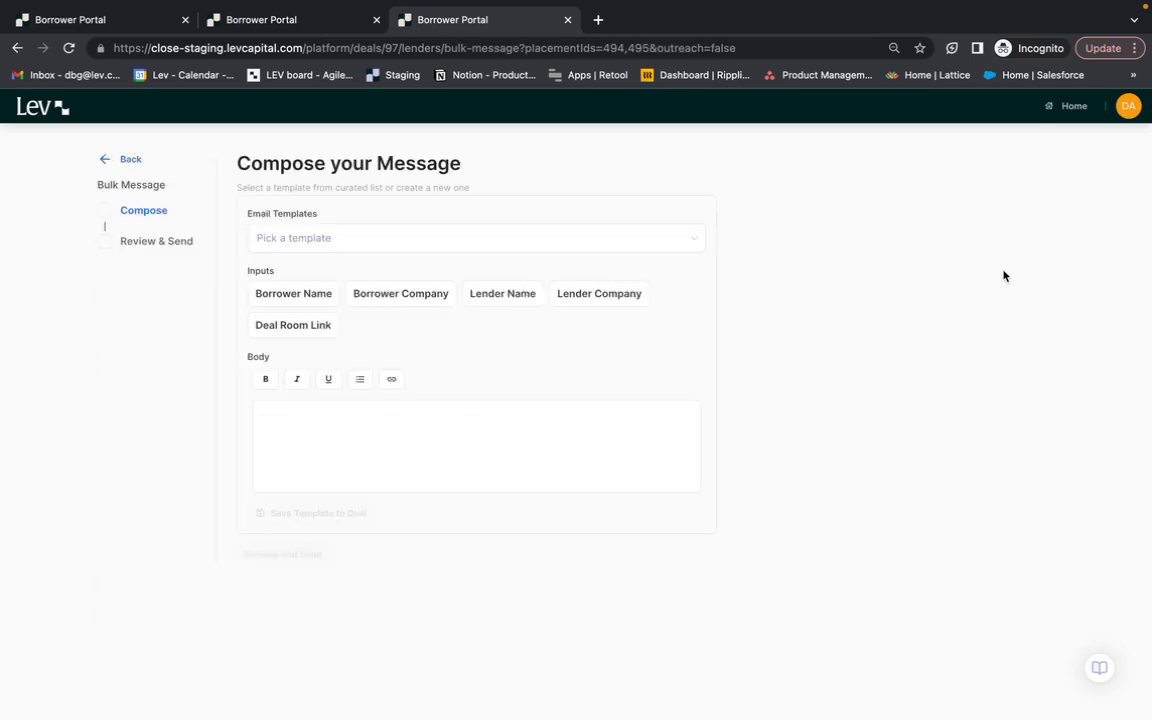
- Look through the available email templates and apply "Unconfirmed Receipt - Deal Viewed" to the message
left_click(633, 240)
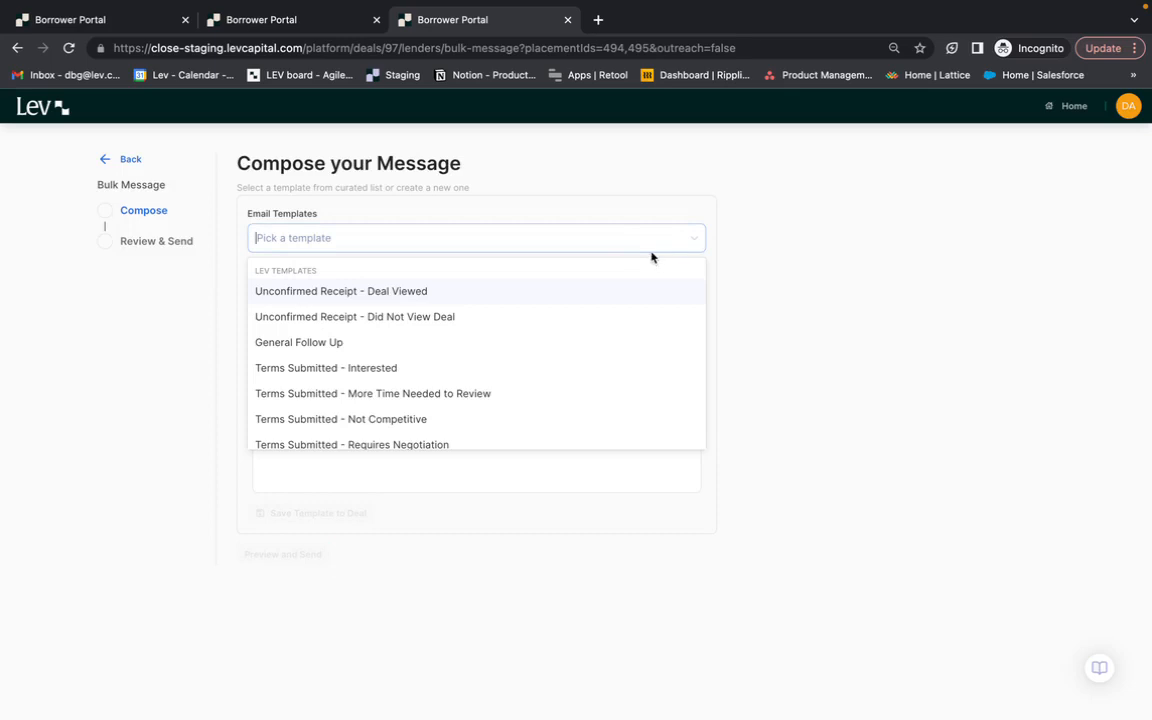
scroll(590, 315, "down", 1)
scroll(590, 315, "up", 1)
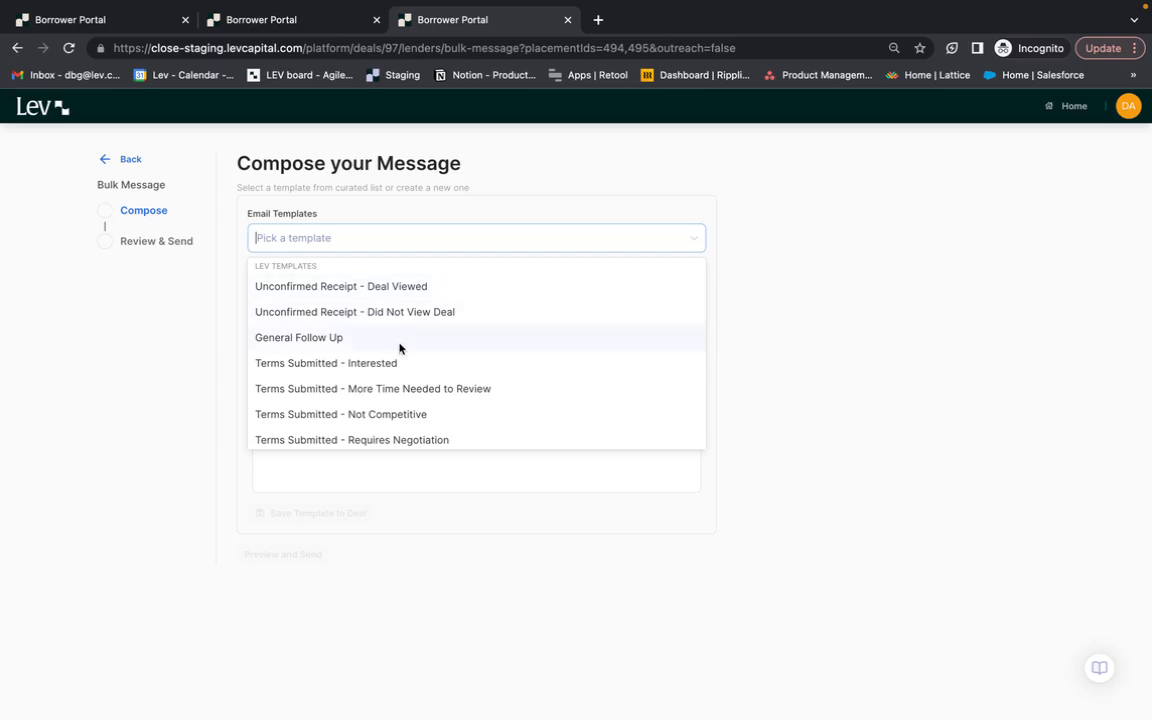
scroll(399, 347, "down", 1)
scroll(399, 347, "down", 1)
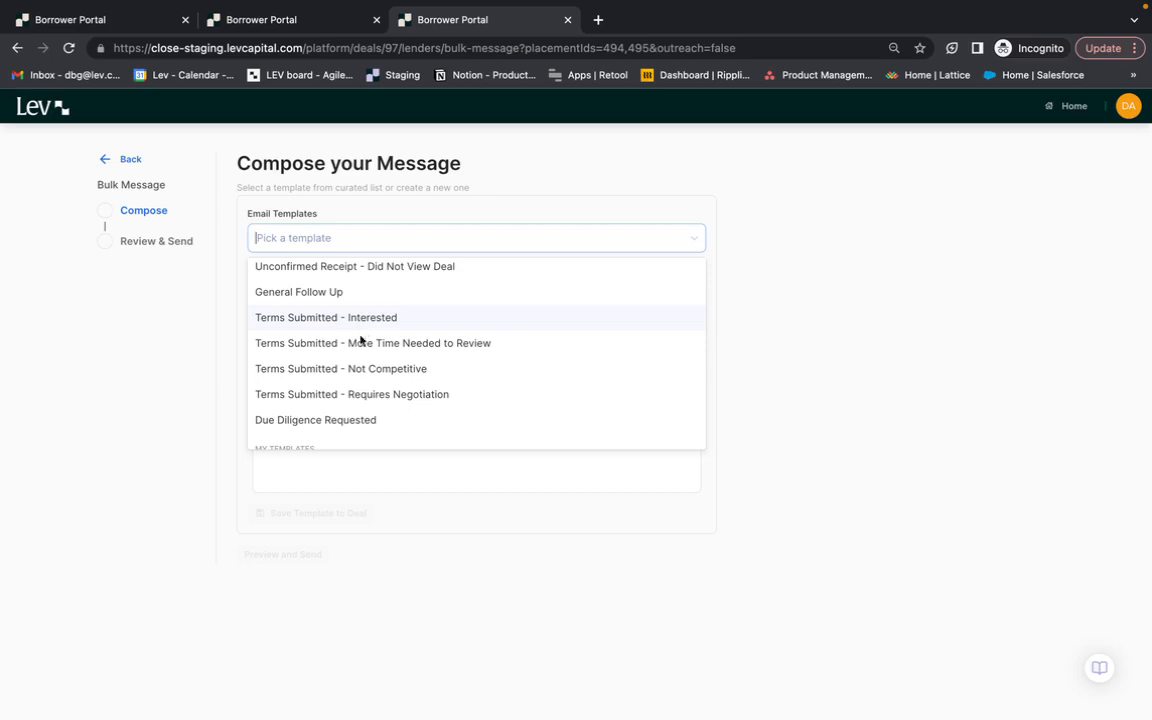
scroll(330, 414, "down", 1)
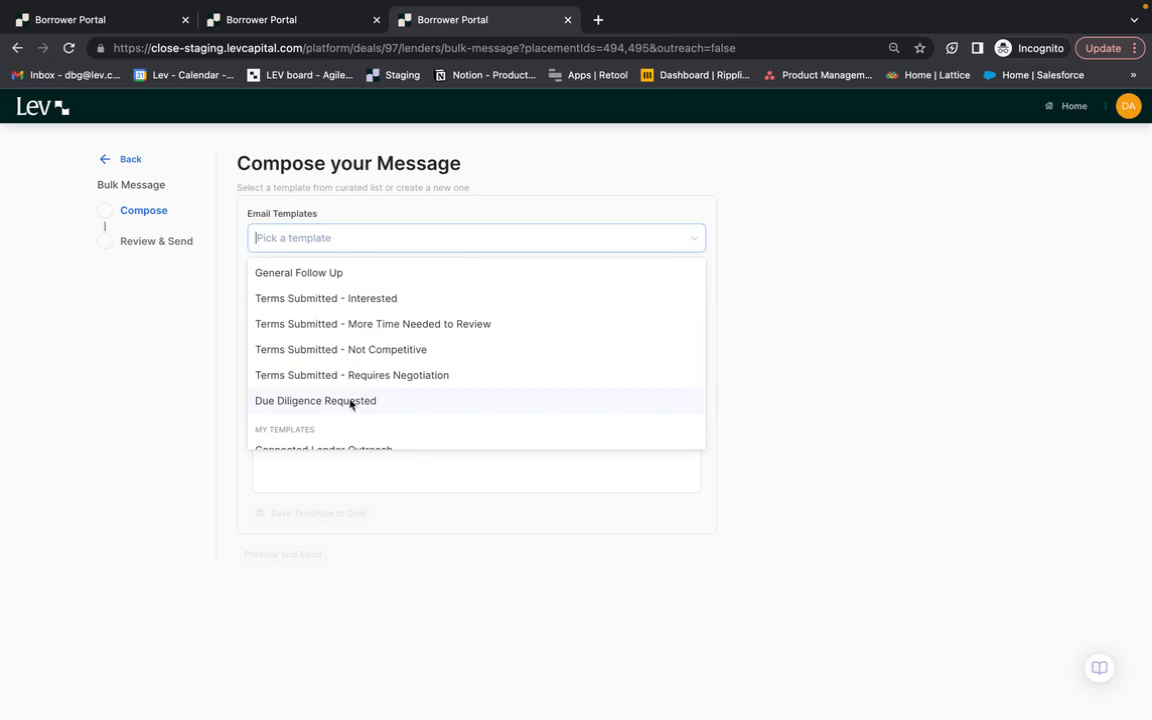
scroll(350, 402, "down", 1)
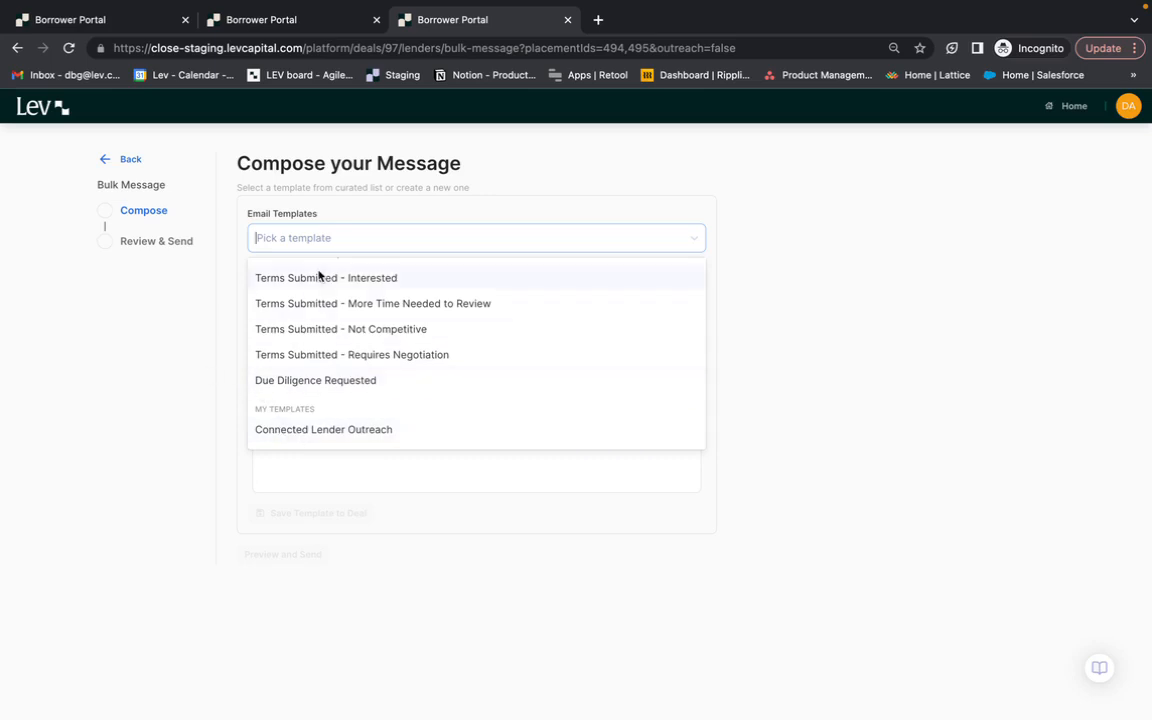
scroll(318, 275, "up", 2)
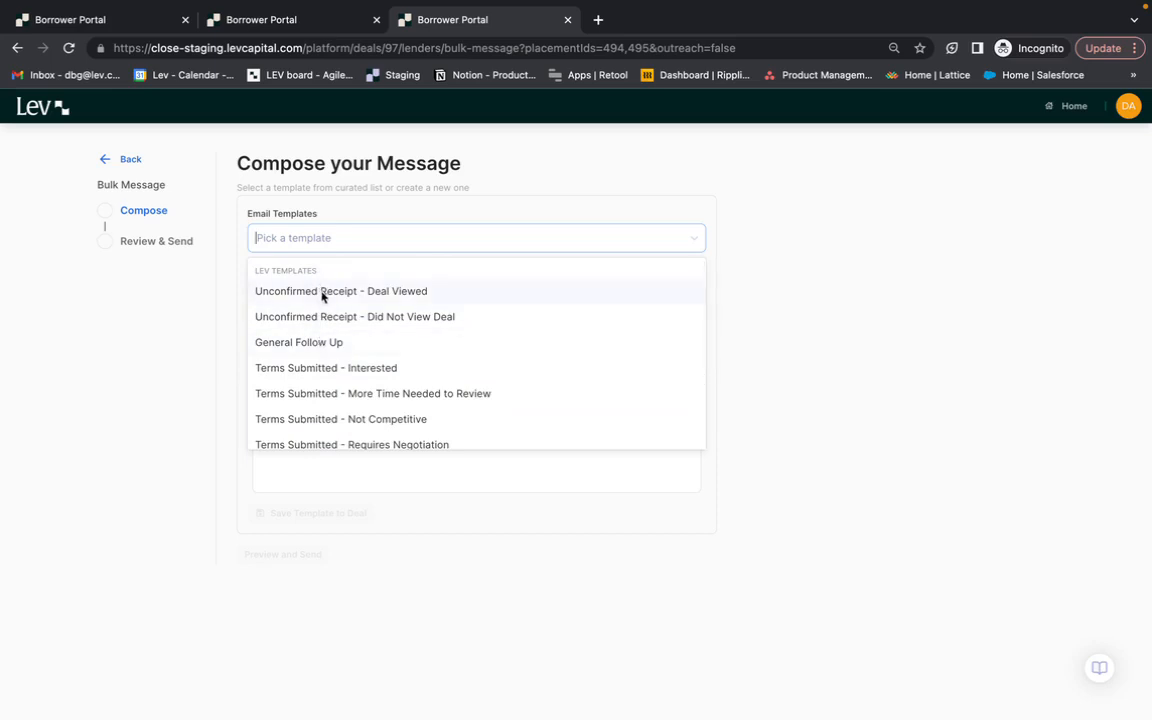
left_click(321, 294)
- Add blank lines after the greeting and before the sign-off, and insert "Custome" above the "Regardless" paragraph
left_click(566, 416)
key("Return")
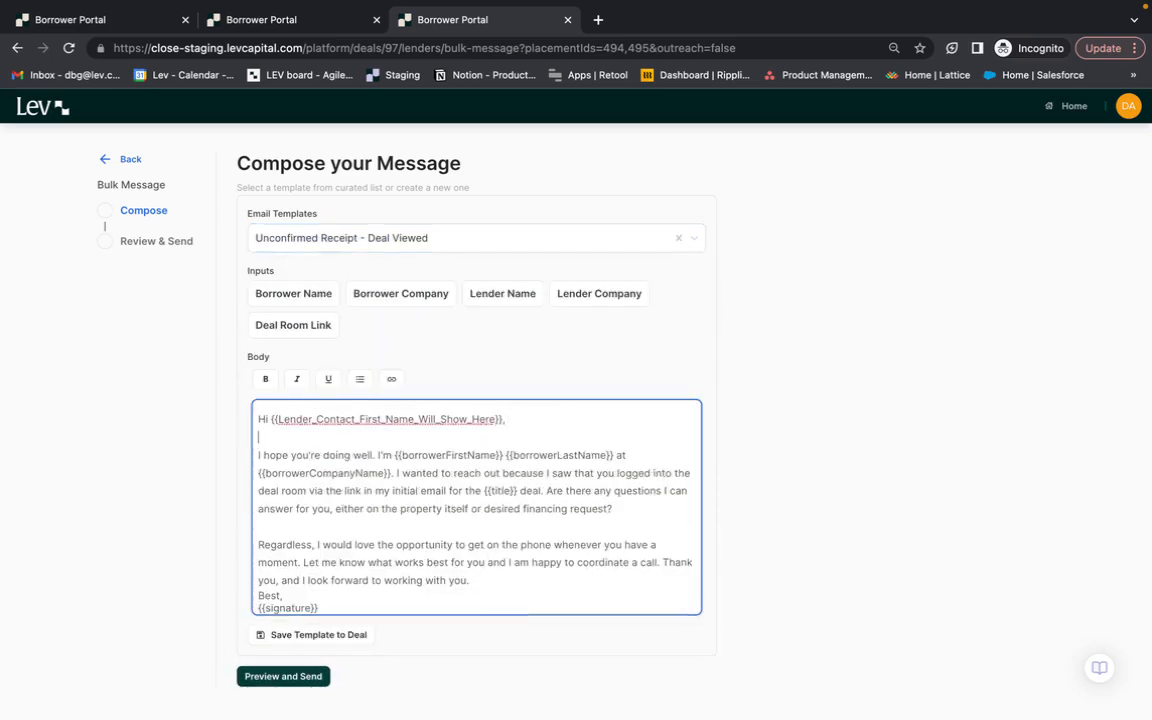
left_click(532, 581)
key("Return")
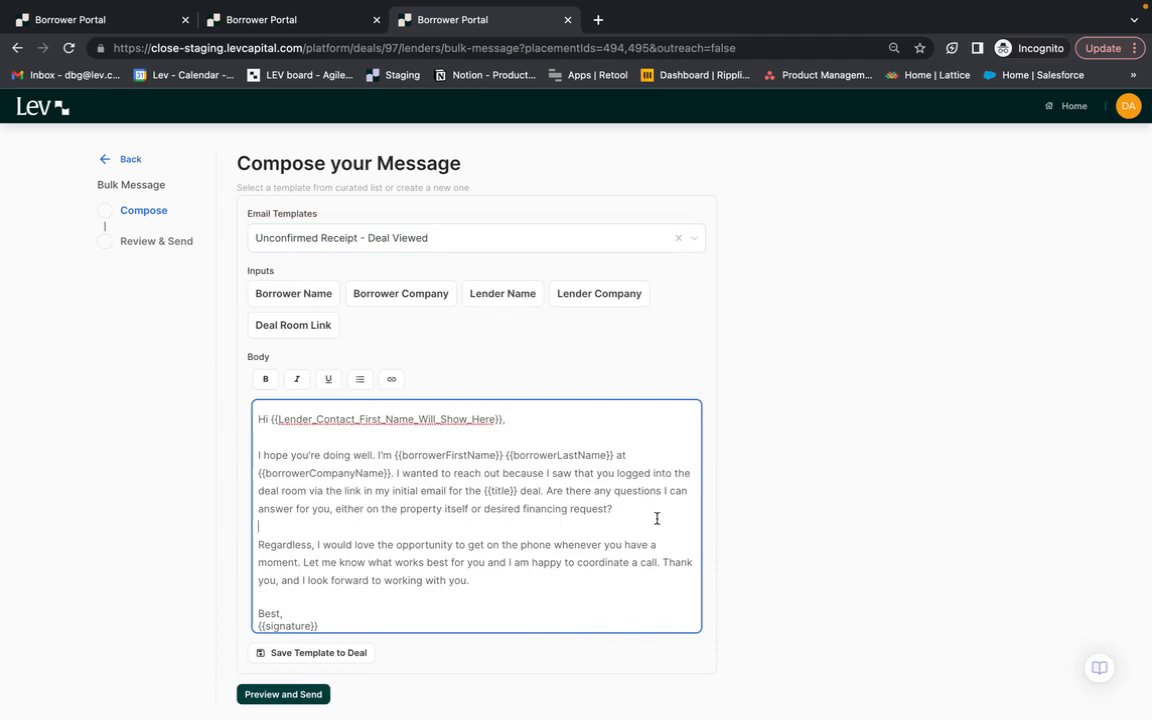
type("Custome")
- Save the message as a deal template named "CG Unconfirm Receipt" without sharing it with other deals
left_click(334, 652)
left_click(573, 388)
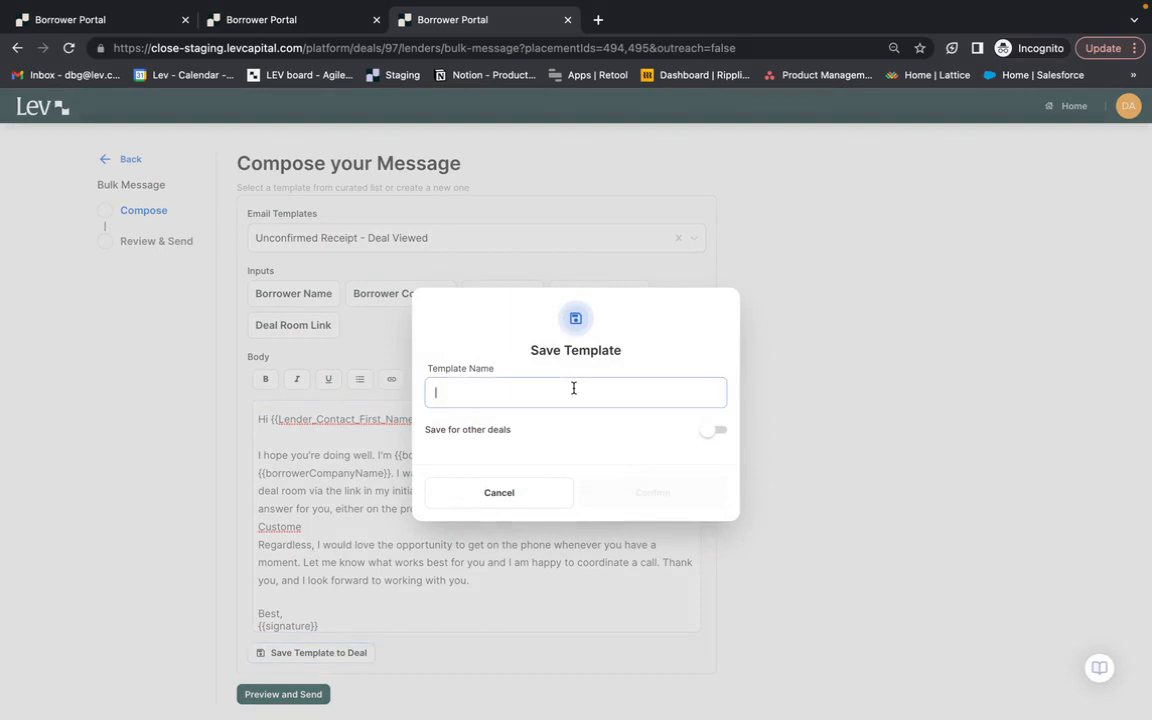
type("C")
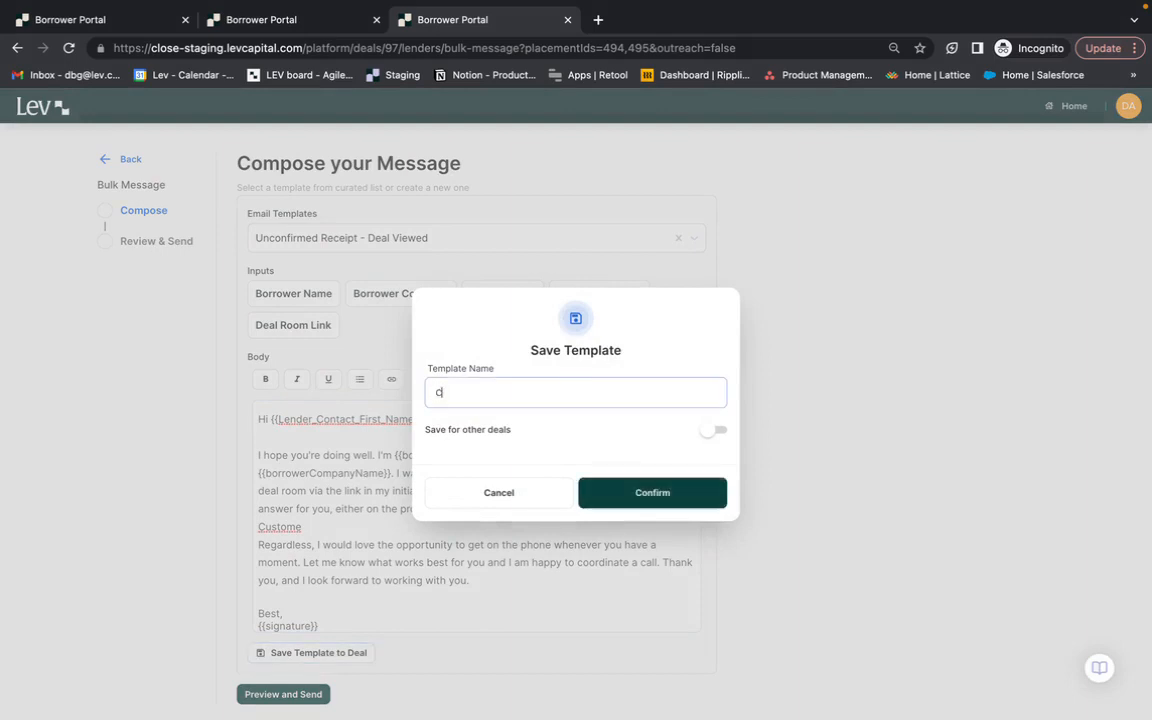
type("G Unconfirm Receiept")
key("BackSpace")
key("BackSpace")
key("BackSpace")
type("pt")
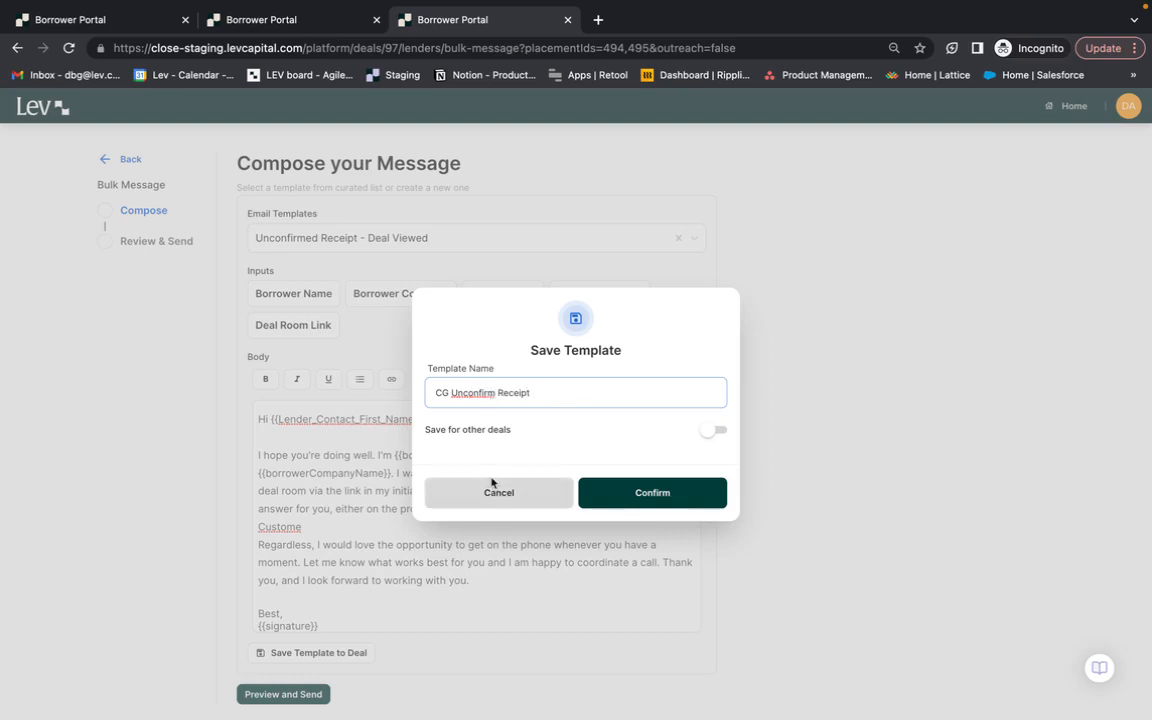
left_click(676, 491)
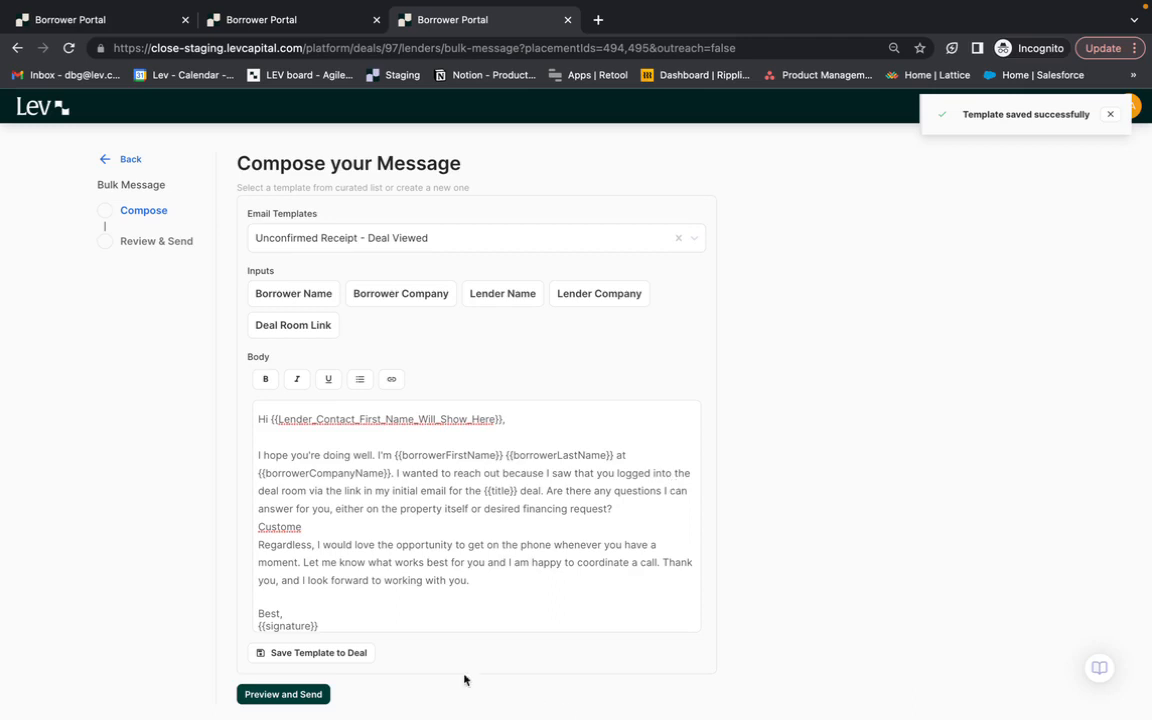
- Preview the bulk message and send it to ConnectOne Bank and Danielle Bank
left_click(302, 696)
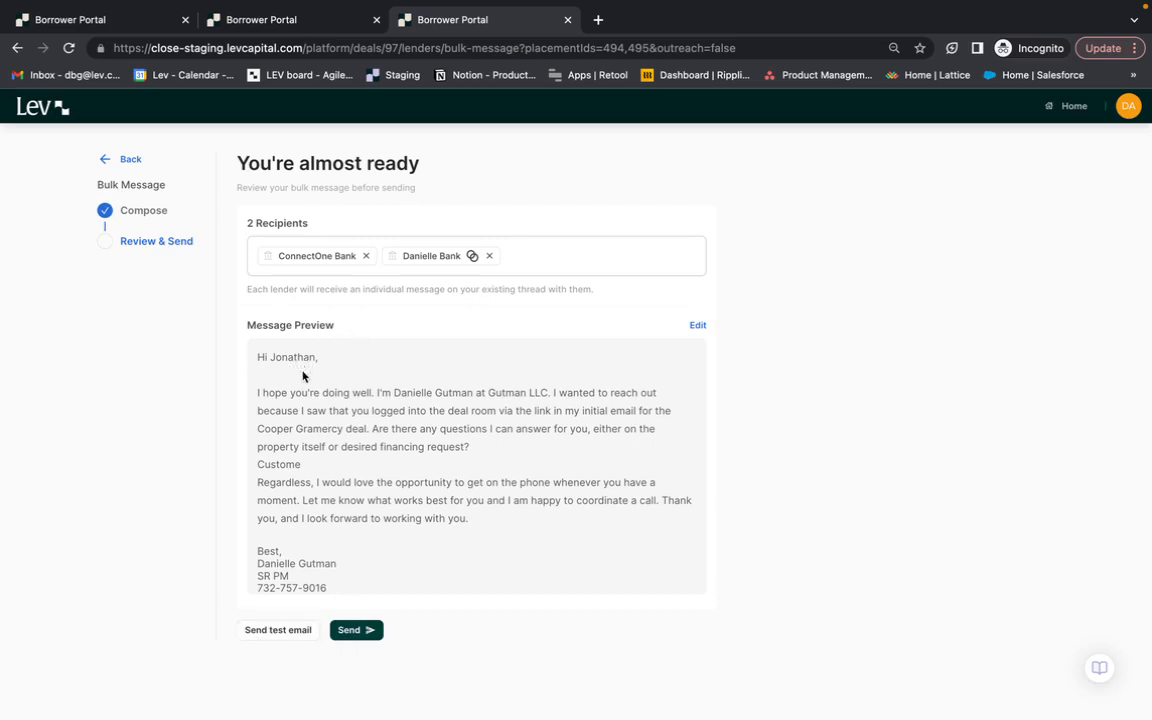
left_click(352, 631)
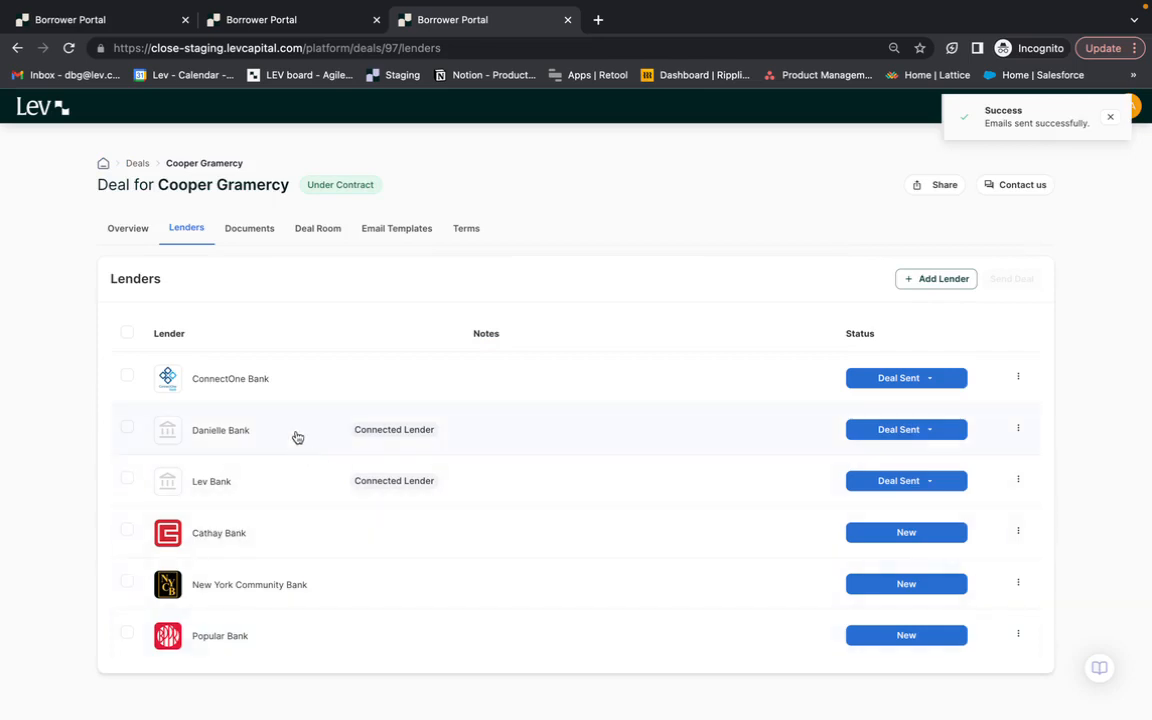
left_click(297, 437)
scroll(297, 436, "down", 1)
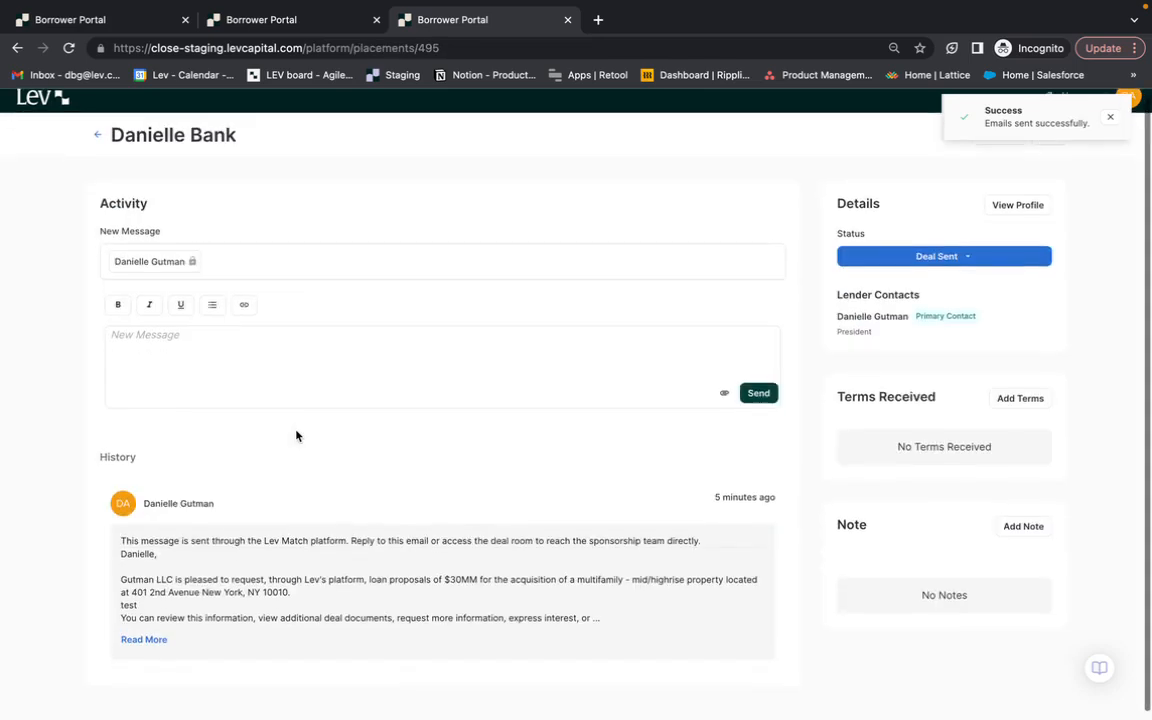
left_click(69, 47)
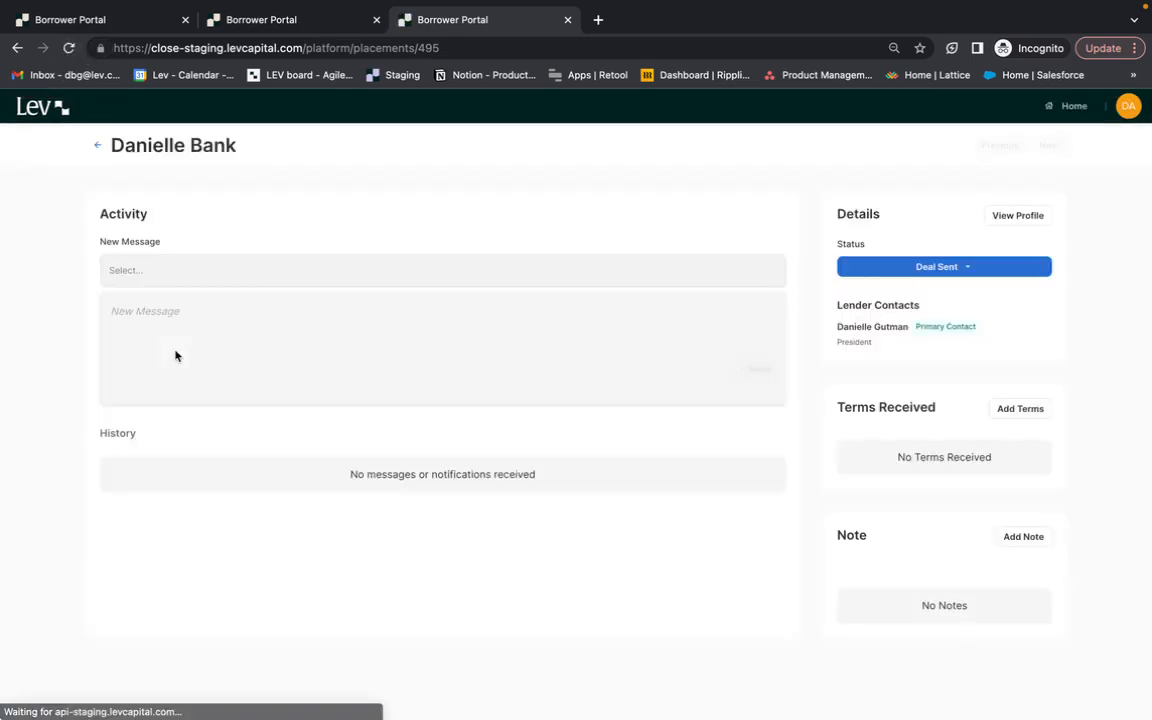
scroll(418, 476, "down", 3)
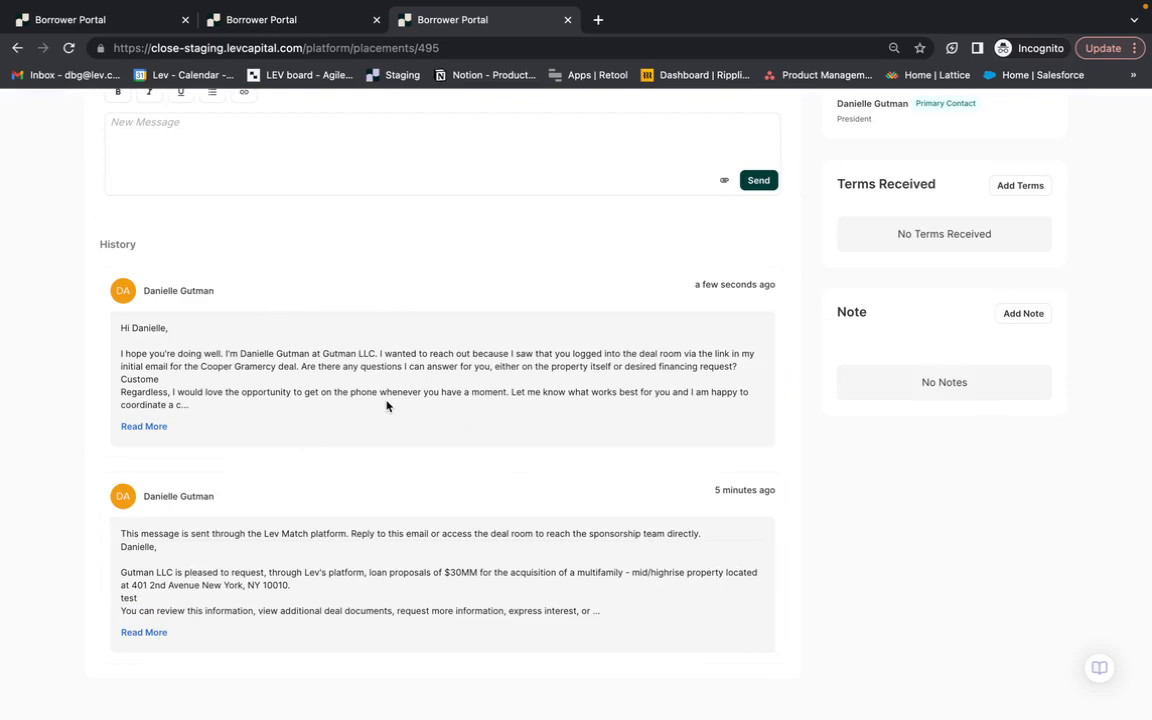
scroll(387, 405, "up", 5)
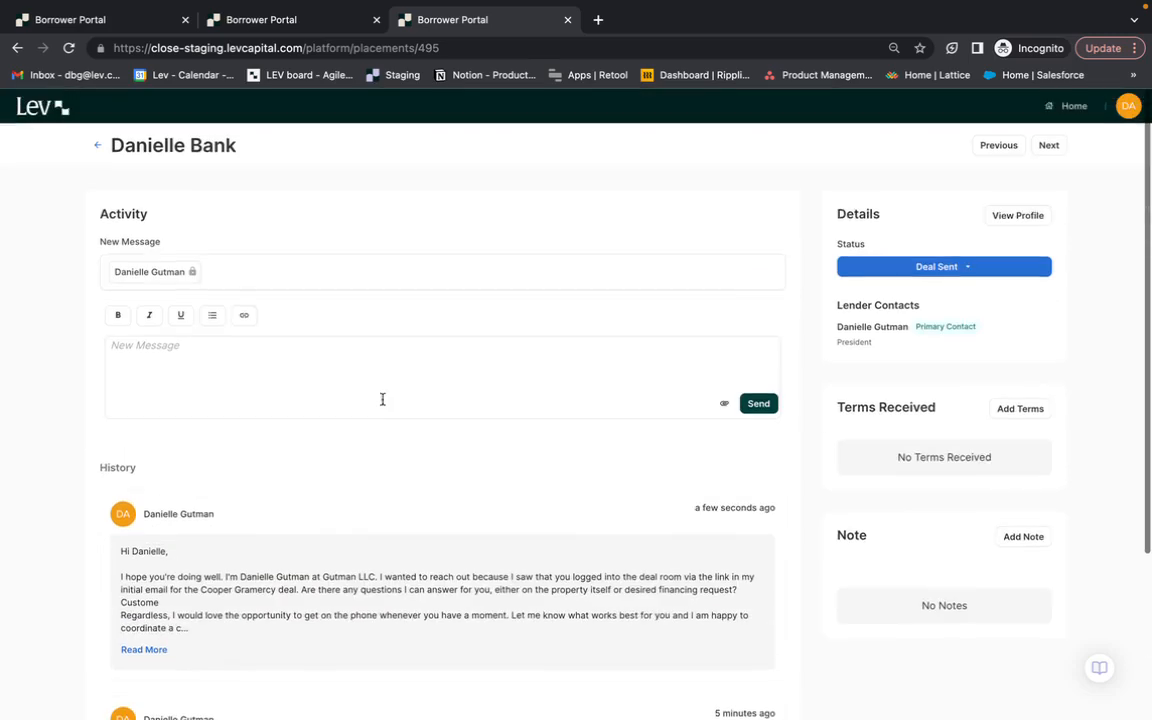
left_click(95, 147)
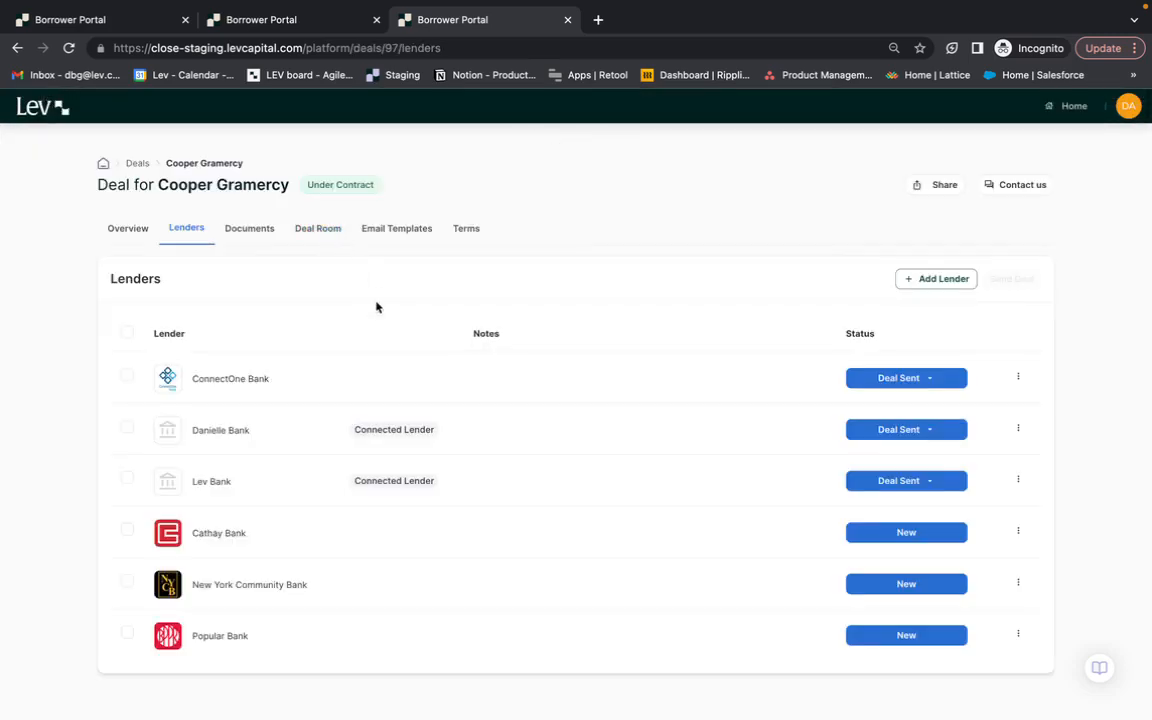
- Review the deal's saved email templates, including "Connected Lender Outreach CG" and "CG Unconfirm Receipt"
left_click(388, 228)
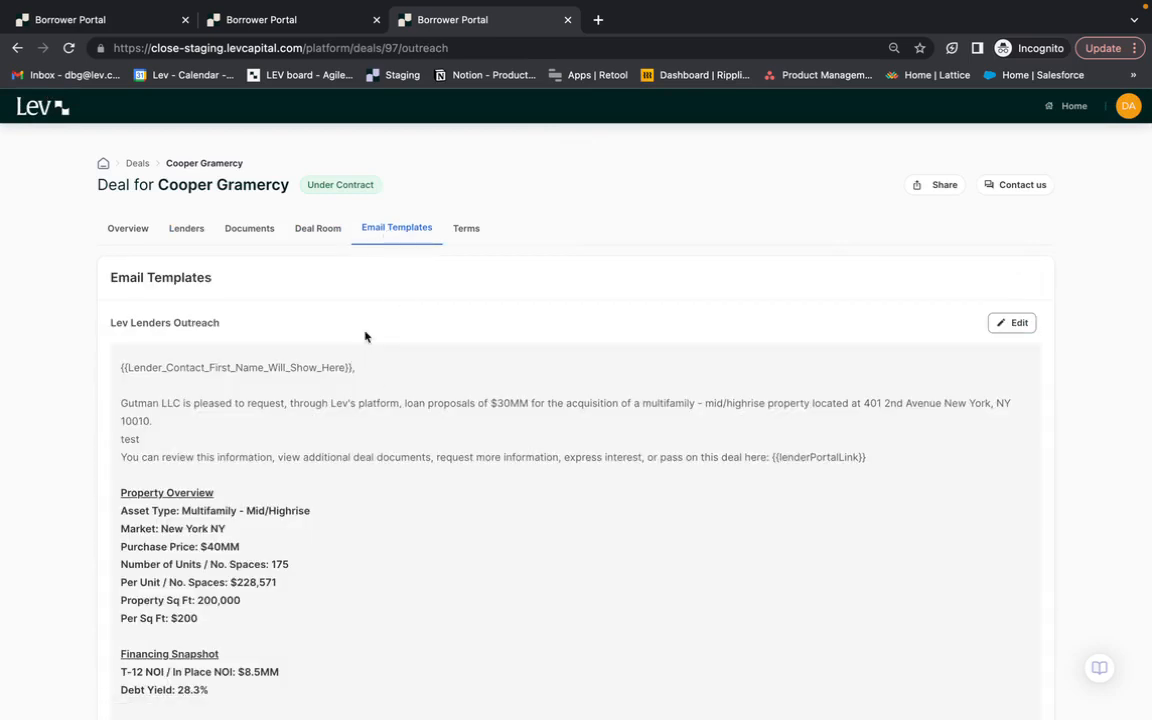
scroll(365, 336, "down", 10)
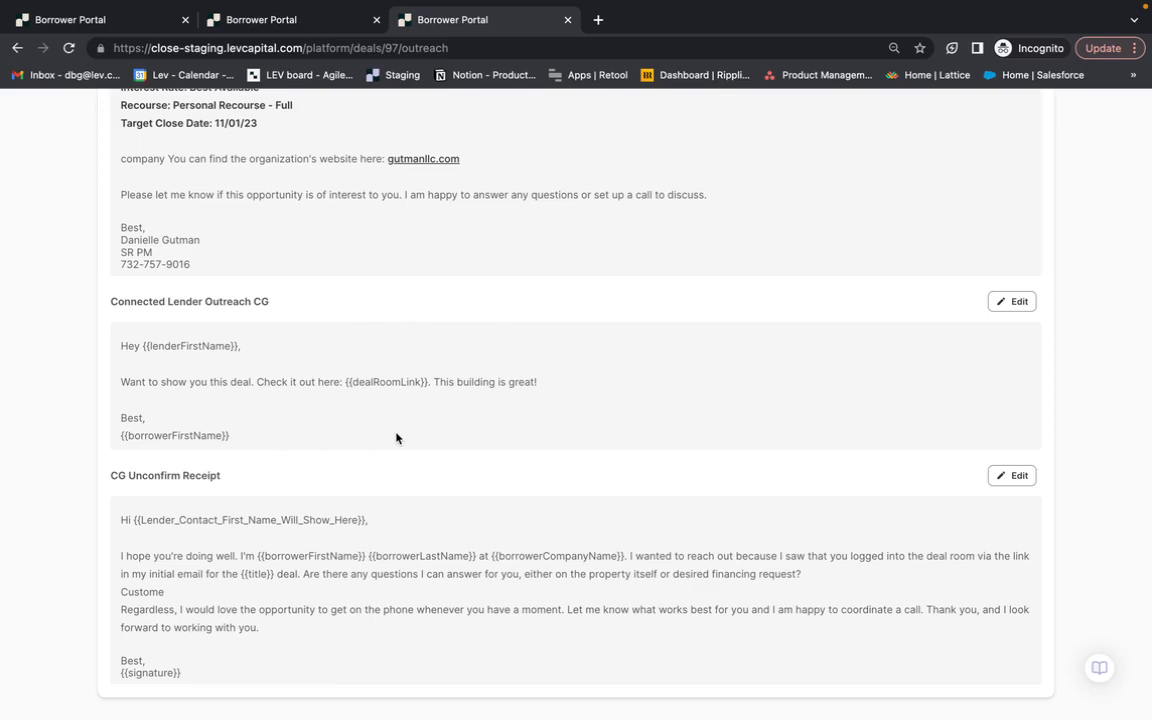
scroll(291, 507, "up", 10)
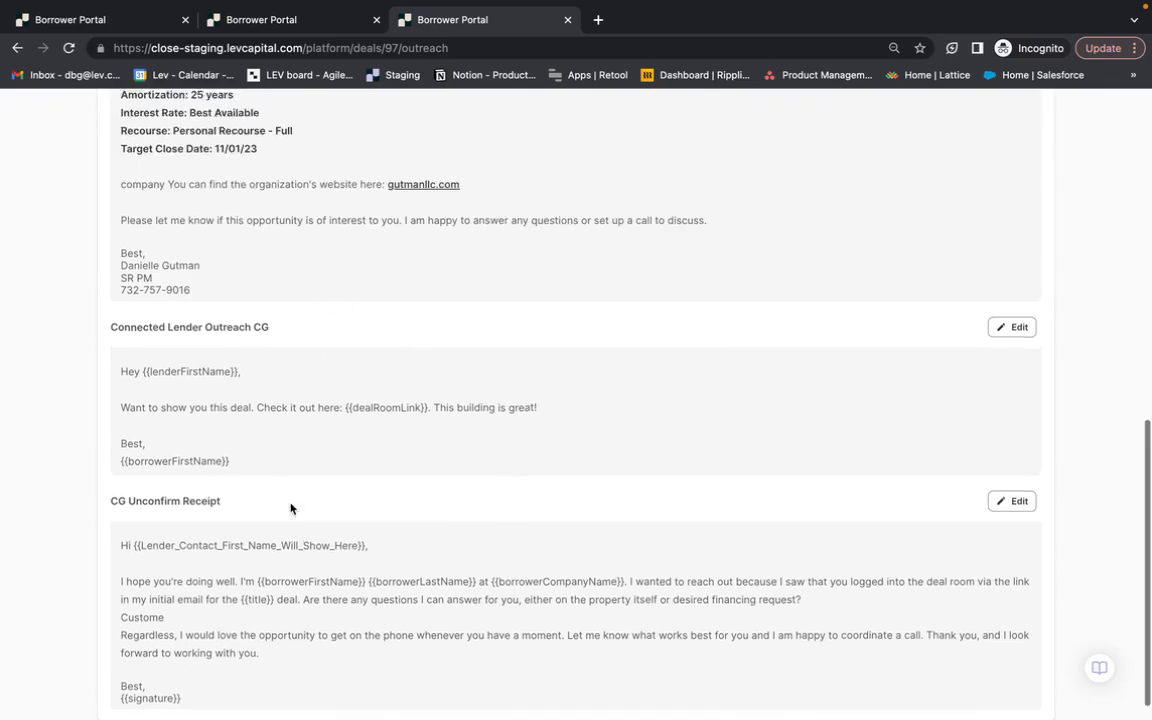